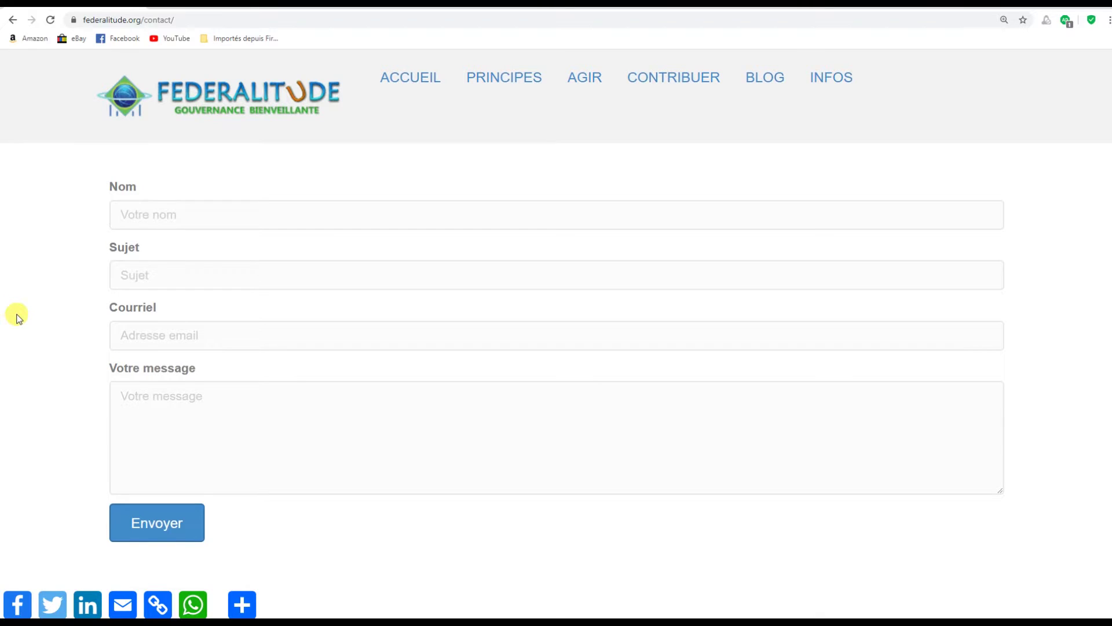
scroll(17, 316, "down", 2)
scroll(18, 312, "up", 2)
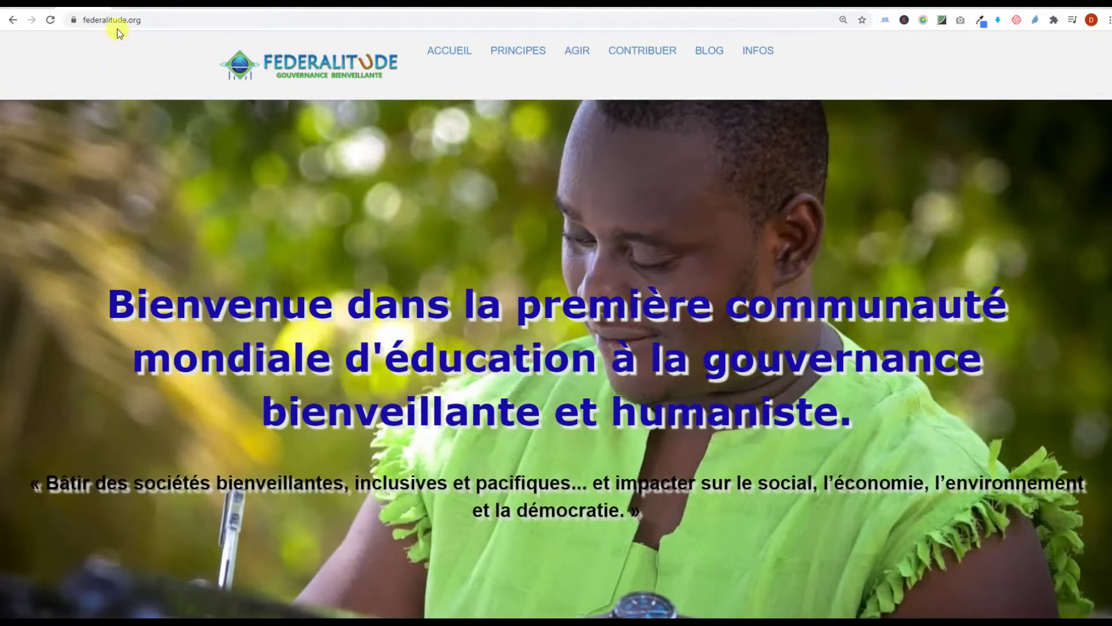
Switch to the Google image results for "captcha" and look through the different kinds of captcha examples.
left_click(144, 3)
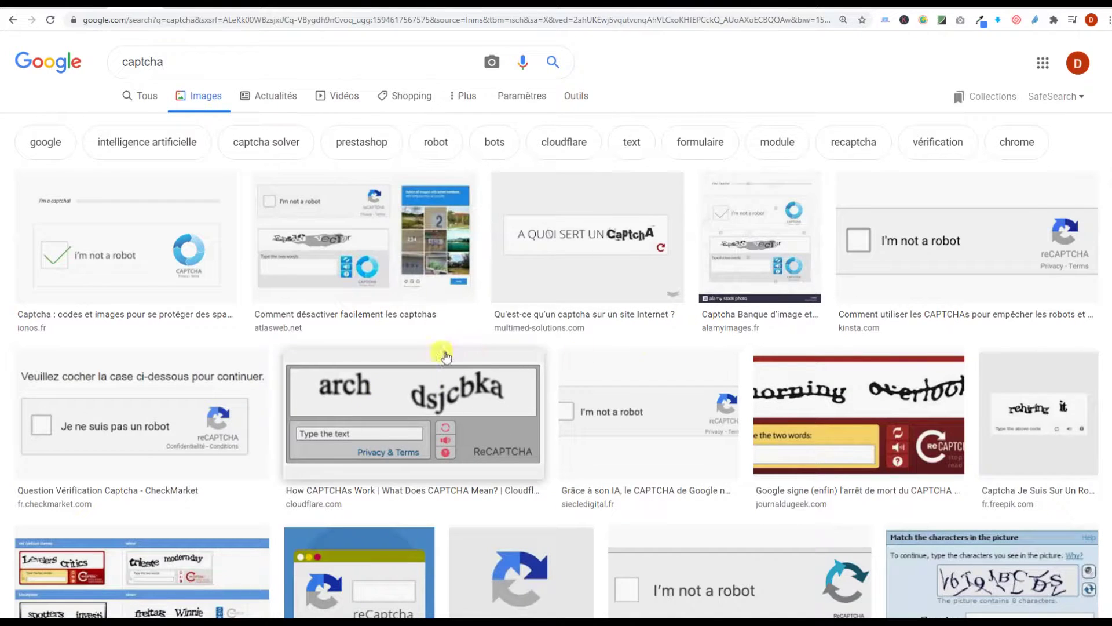
scroll(762, 342, "down", 2)
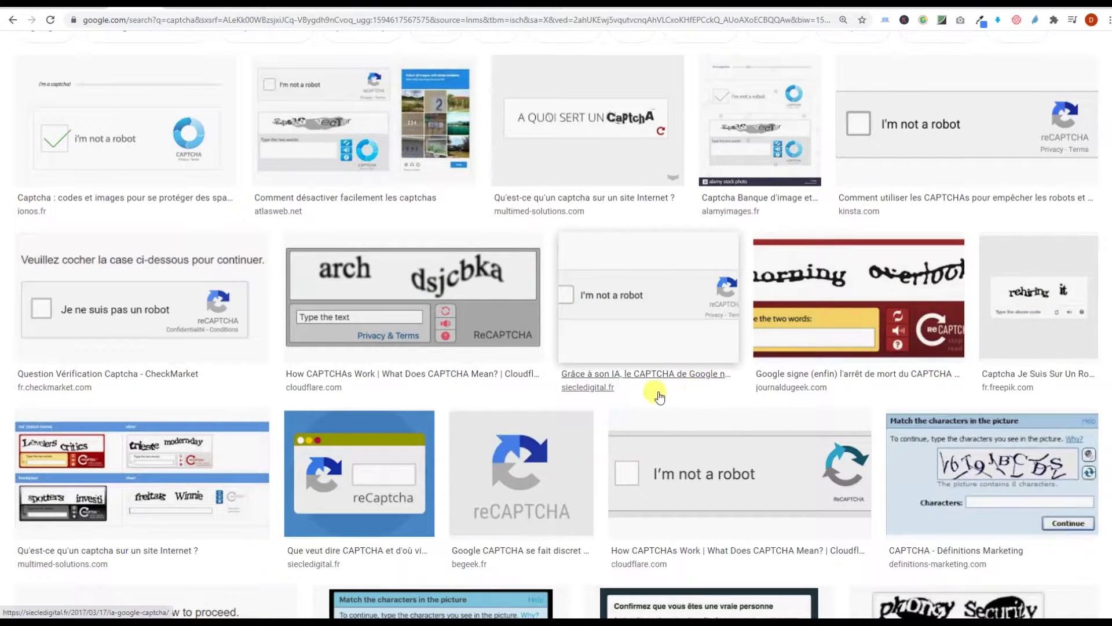
scroll(659, 396, "down", 2)
scroll(642, 392, "down", 2)
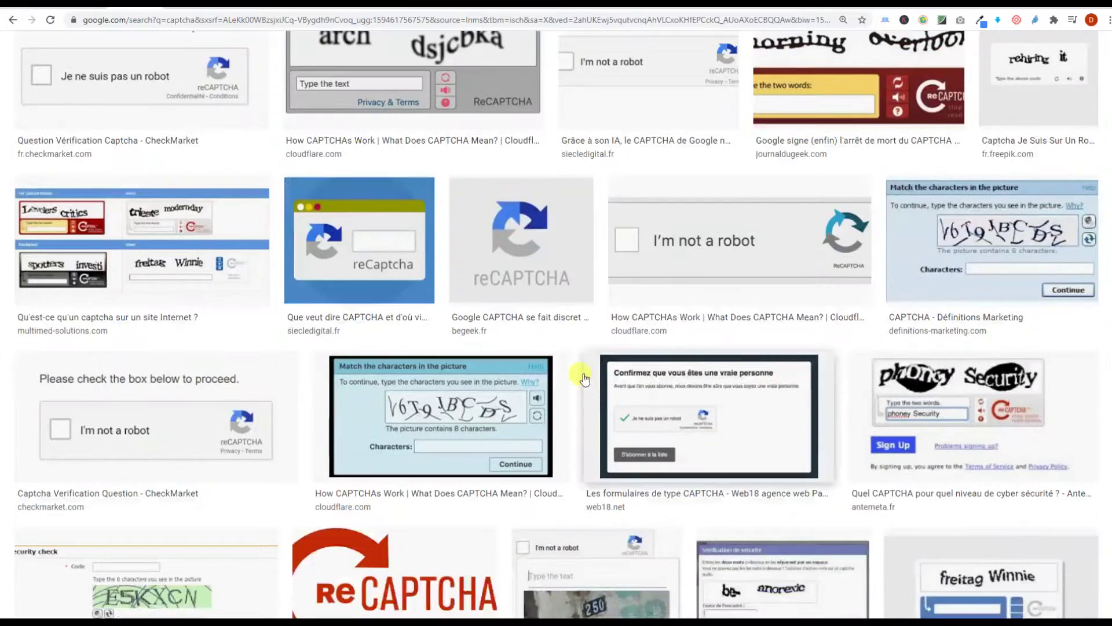
scroll(504, 394, "down", 1)
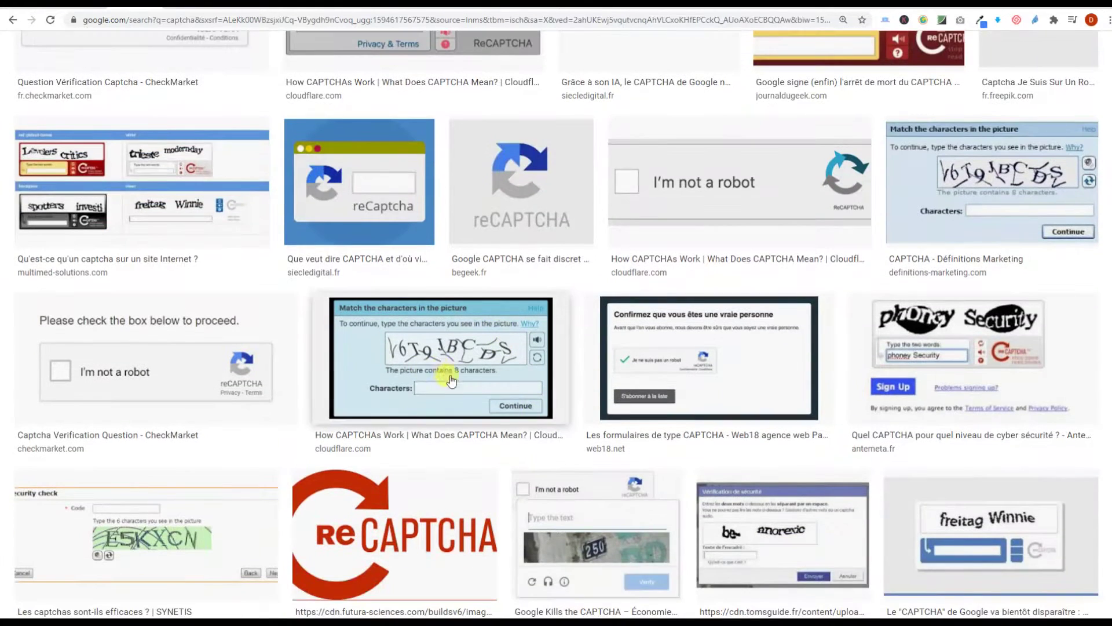
scroll(449, 378, "down", 4)
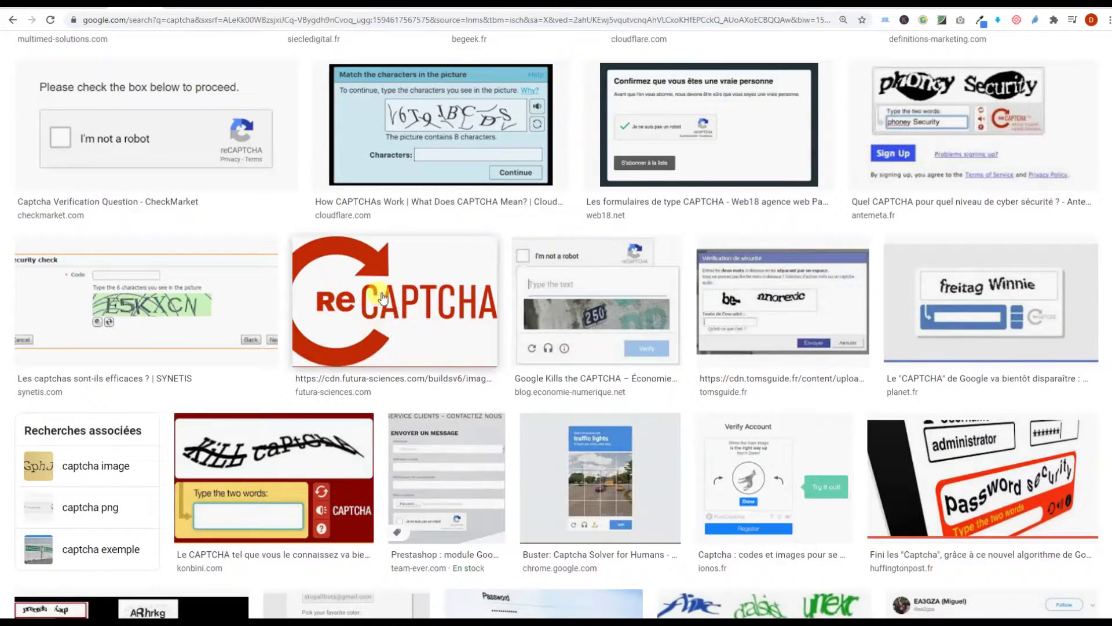
scroll(551, 403, "down", 4)
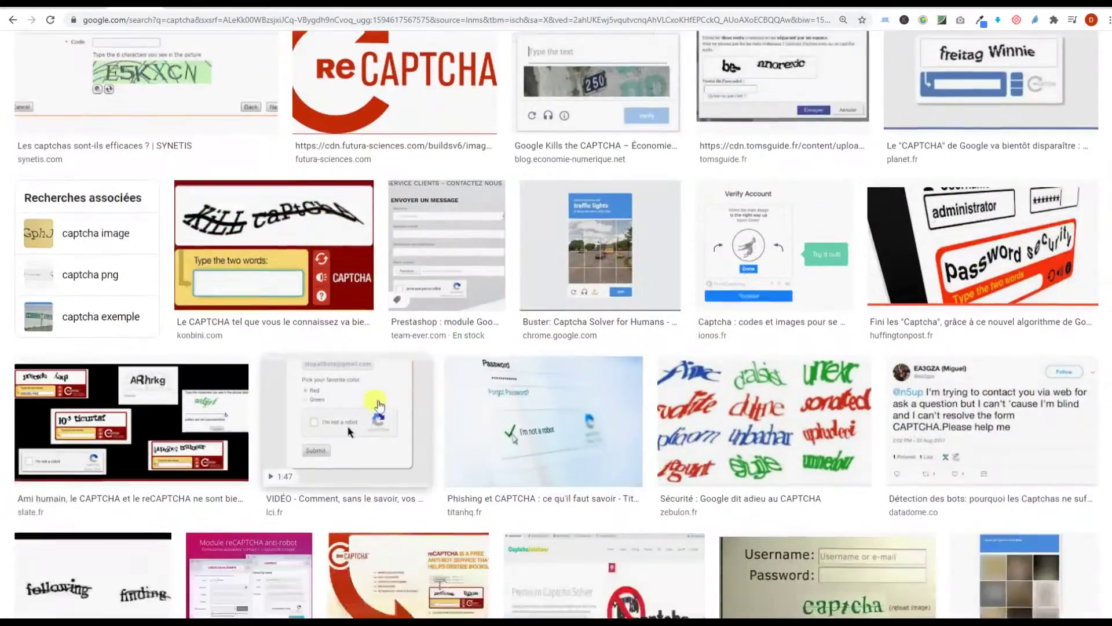
scroll(346, 416, "down", 3)
scroll(476, 399, "up", 12)
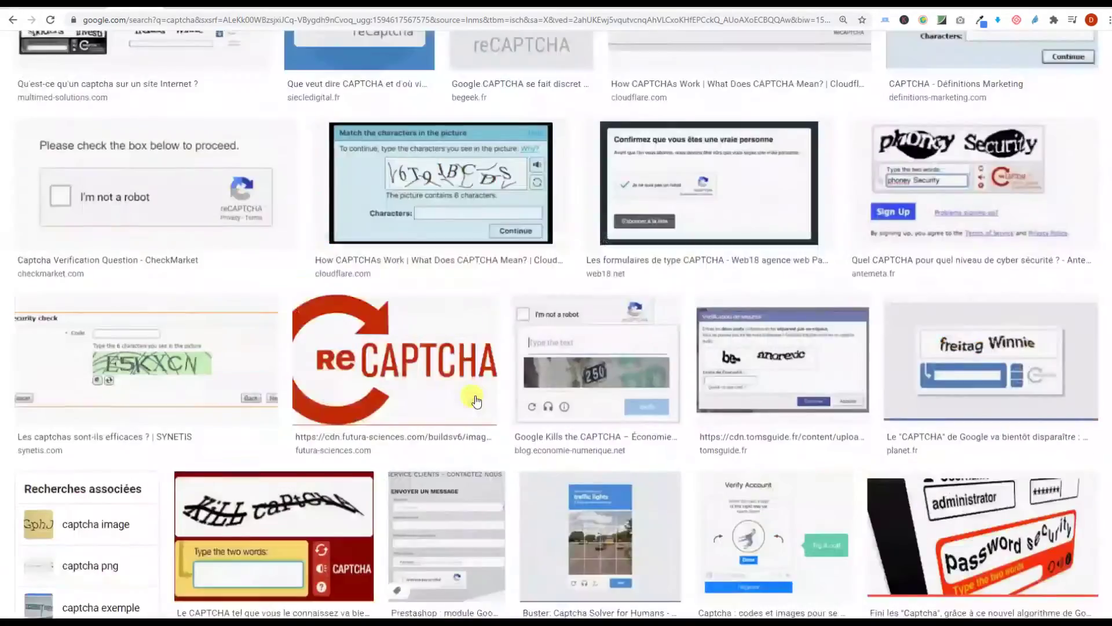
scroll(477, 400, "up", 5)
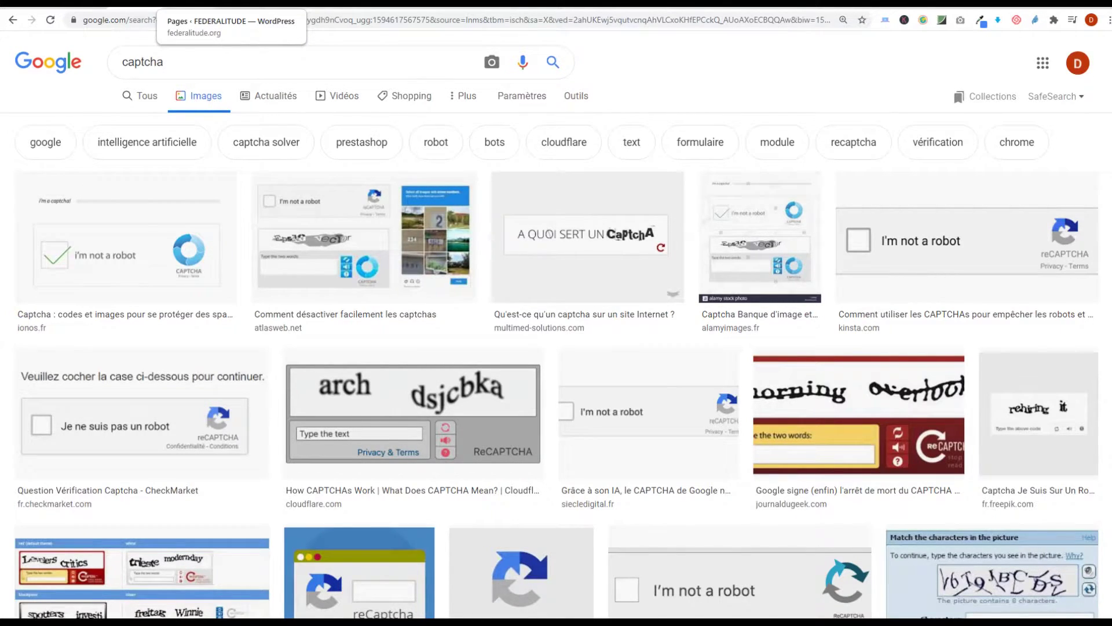
Look through the site's WordPress page list down to the Contact page and bring up that page's Beaver Builder editor.
left_click(187, 3)
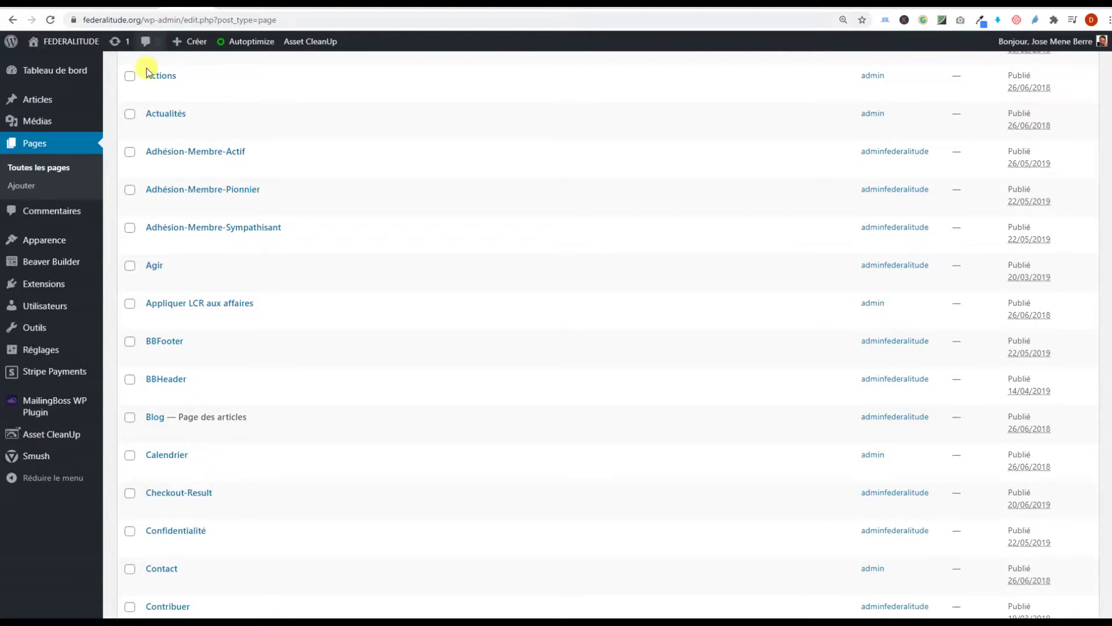
scroll(107, 110, "up", 6)
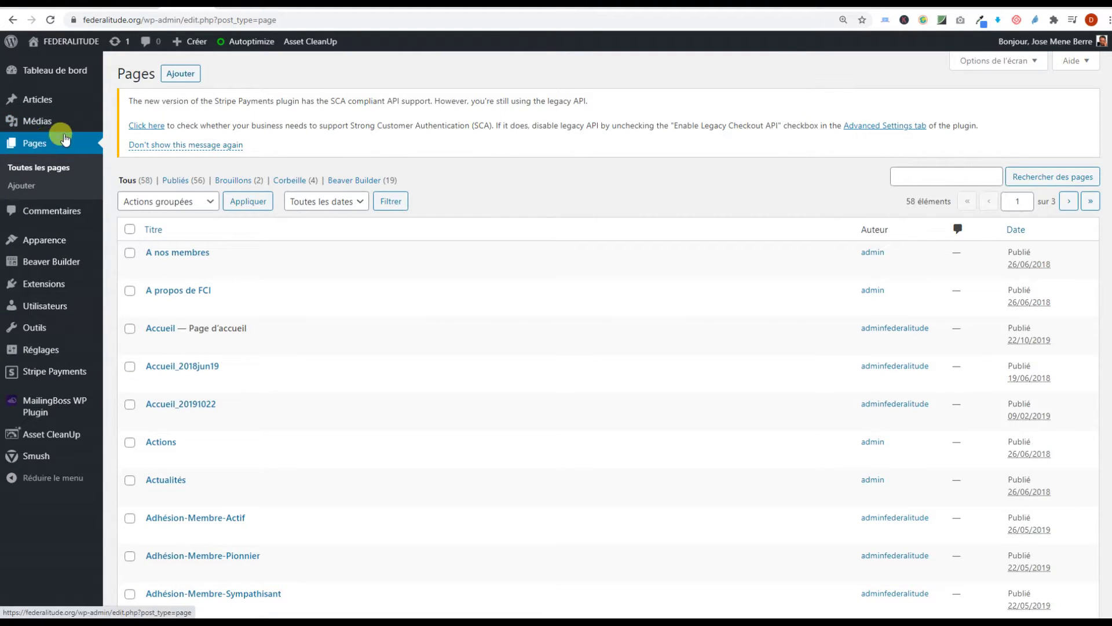
scroll(248, 335, "down", 3)
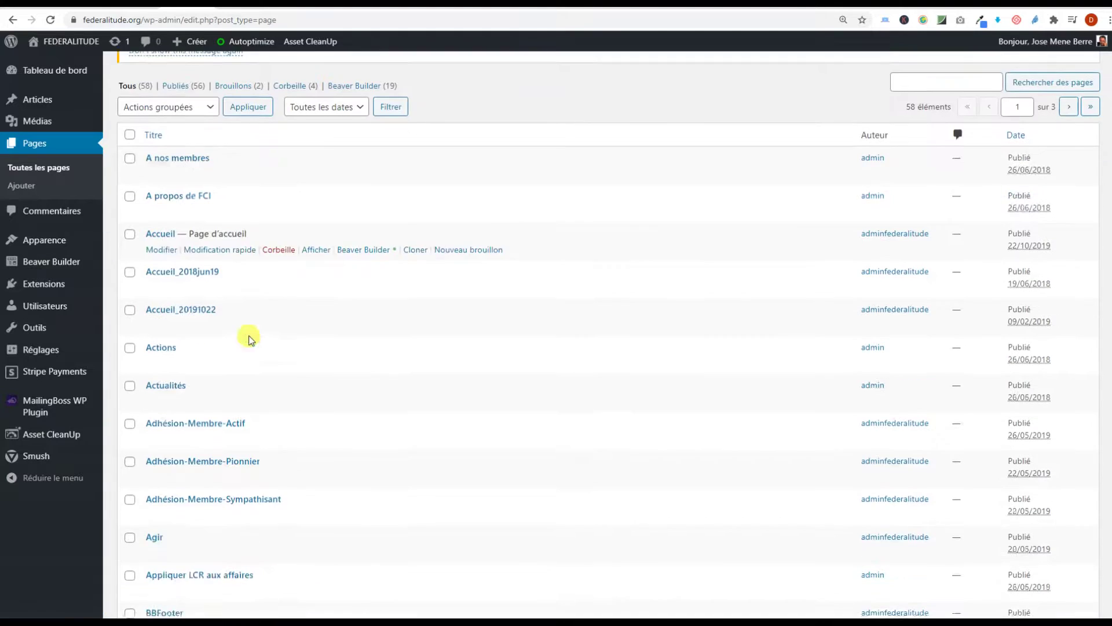
scroll(257, 357, "down", 5)
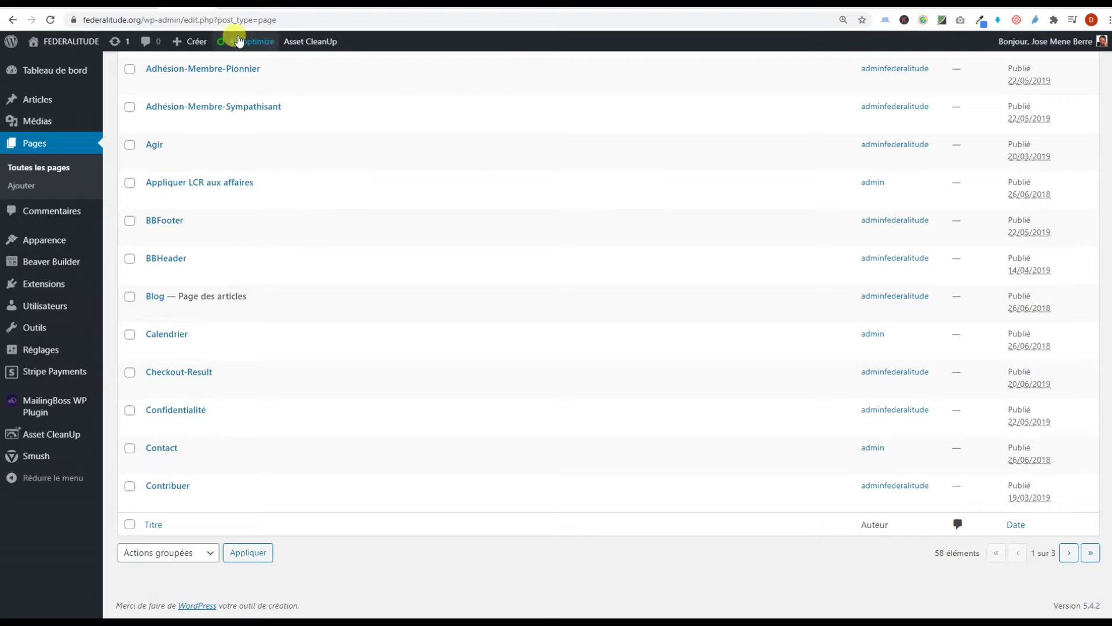
left_click(287, 4)
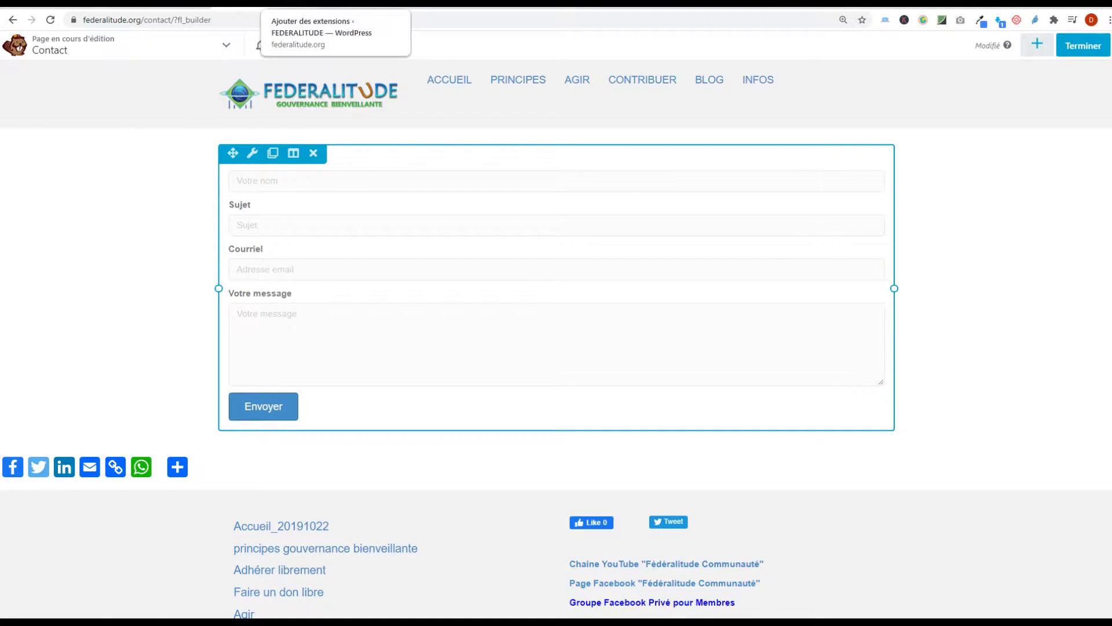
Search the WordPress extension directory for "contact form 7", and install and activate the Contact Form 7 extension.
left_click(272, 4)
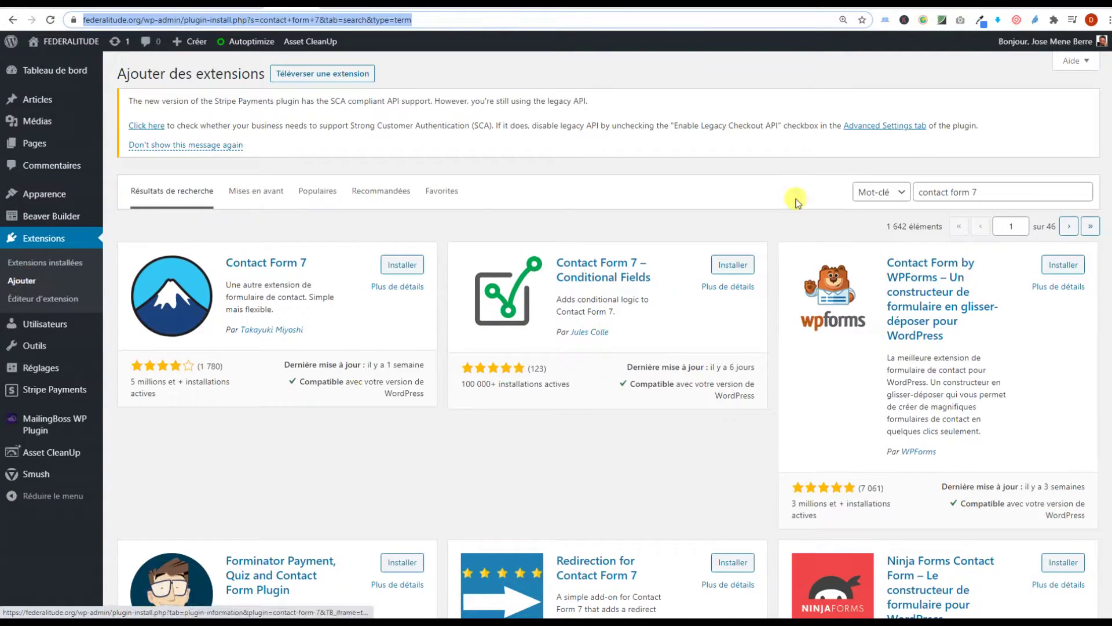
left_click_drag(984, 192, 881, 193)
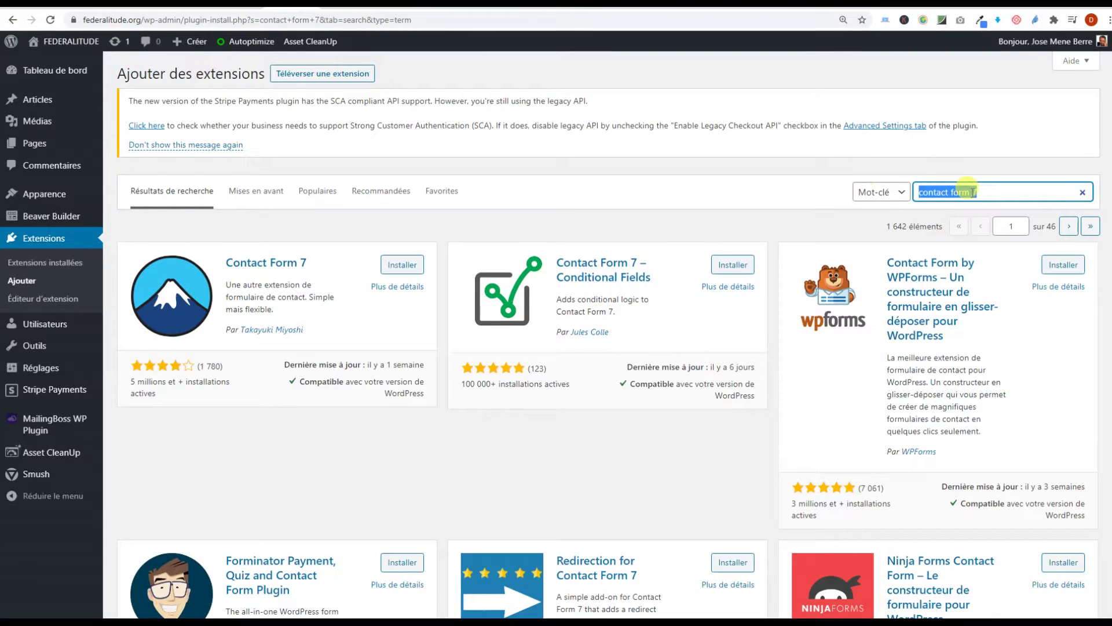
key("BackSpace")
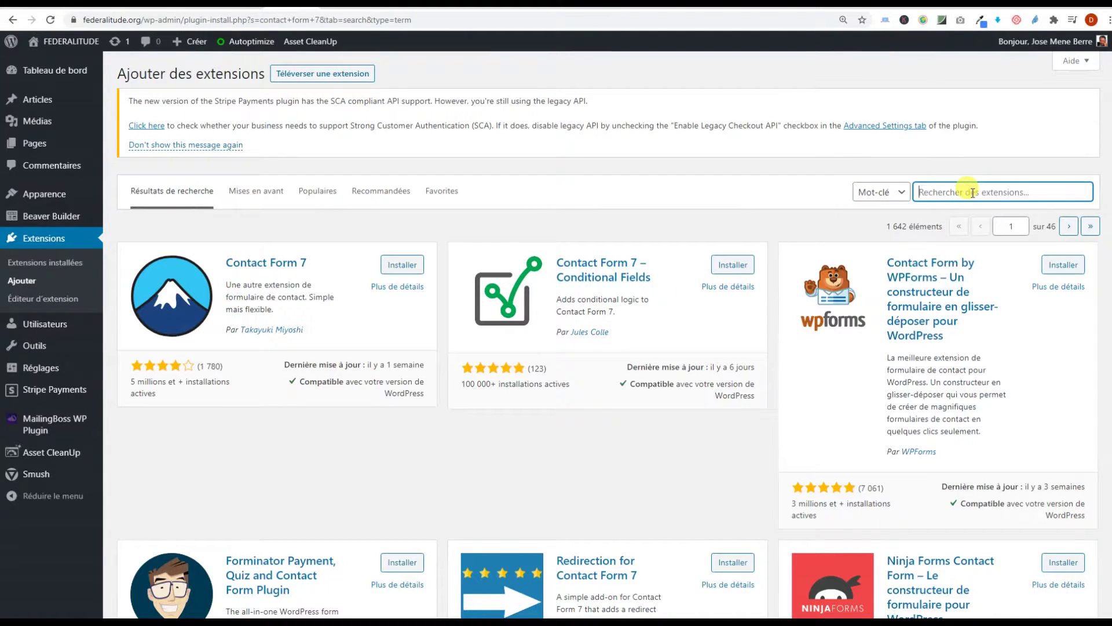
type("conta")
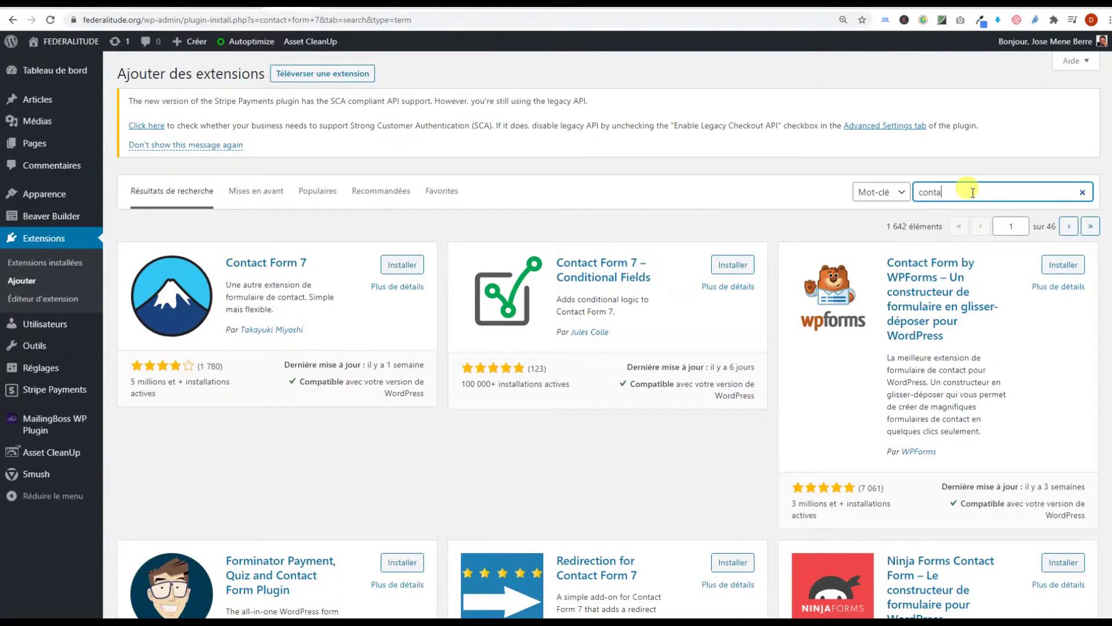
type("ct form 7")
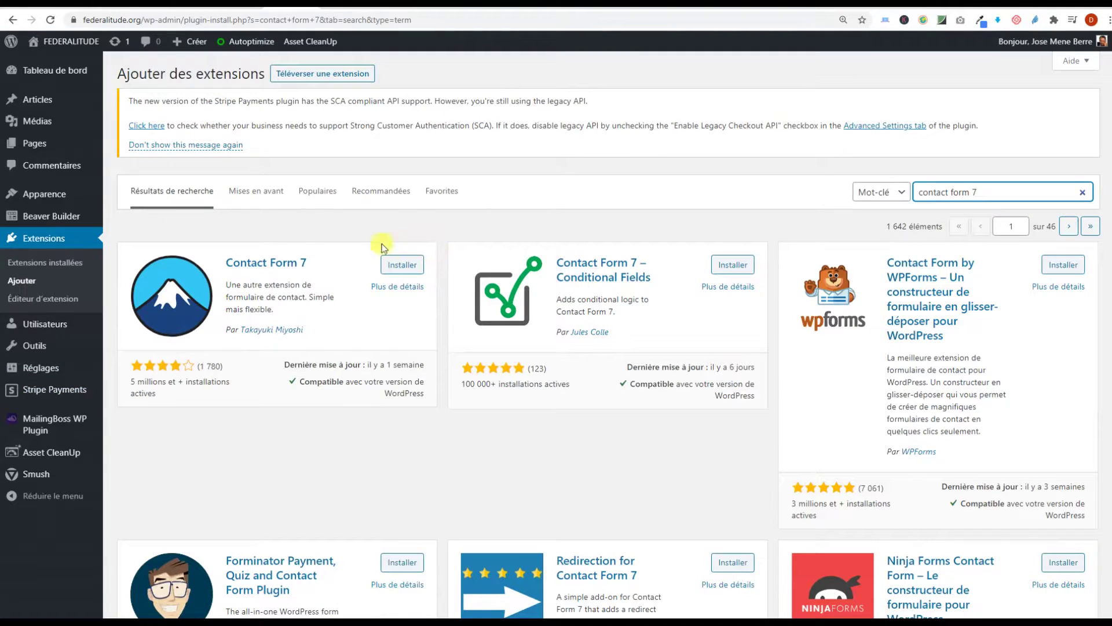
left_click(402, 265)
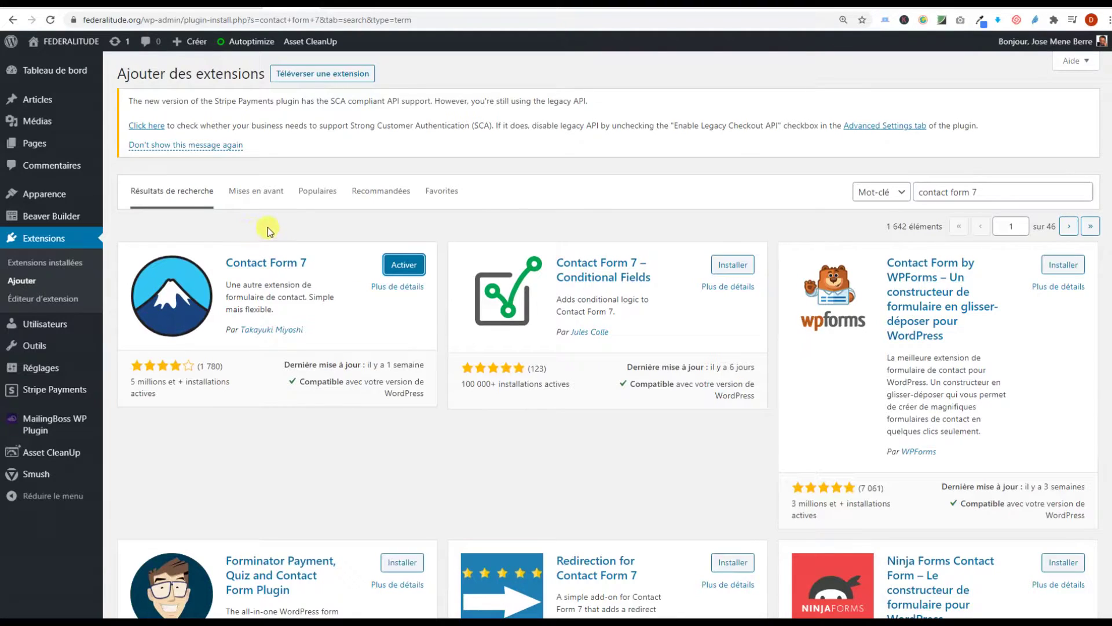
left_click(404, 264)
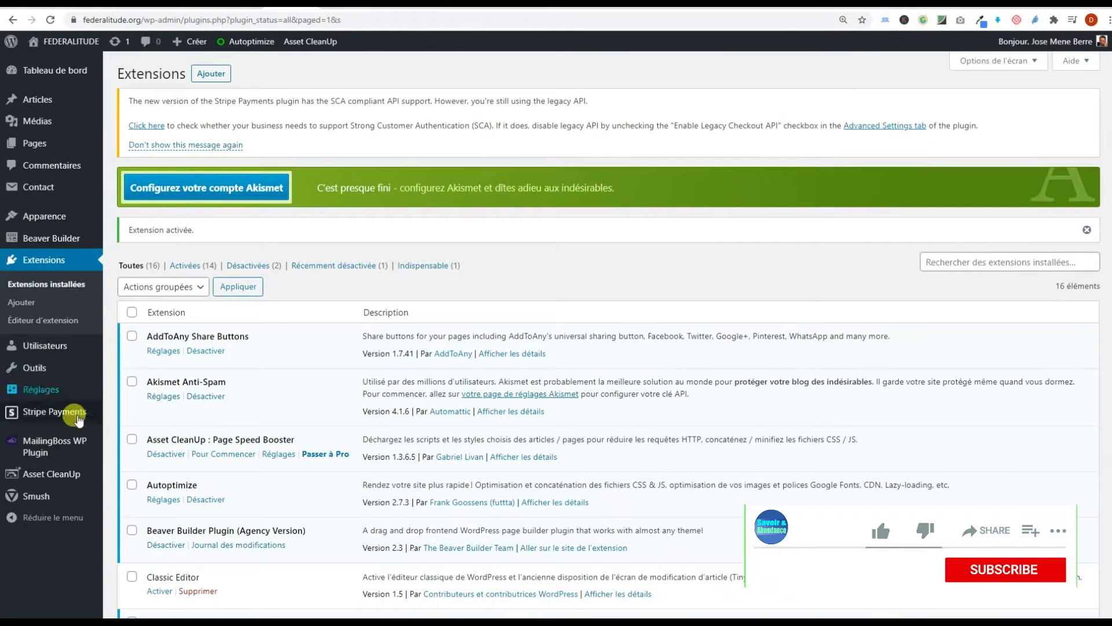
Go to Contact Form 7's settings from the installed extensions and open "Formulaire de contact 1" for editing.
scroll(261, 348, "down", 6)
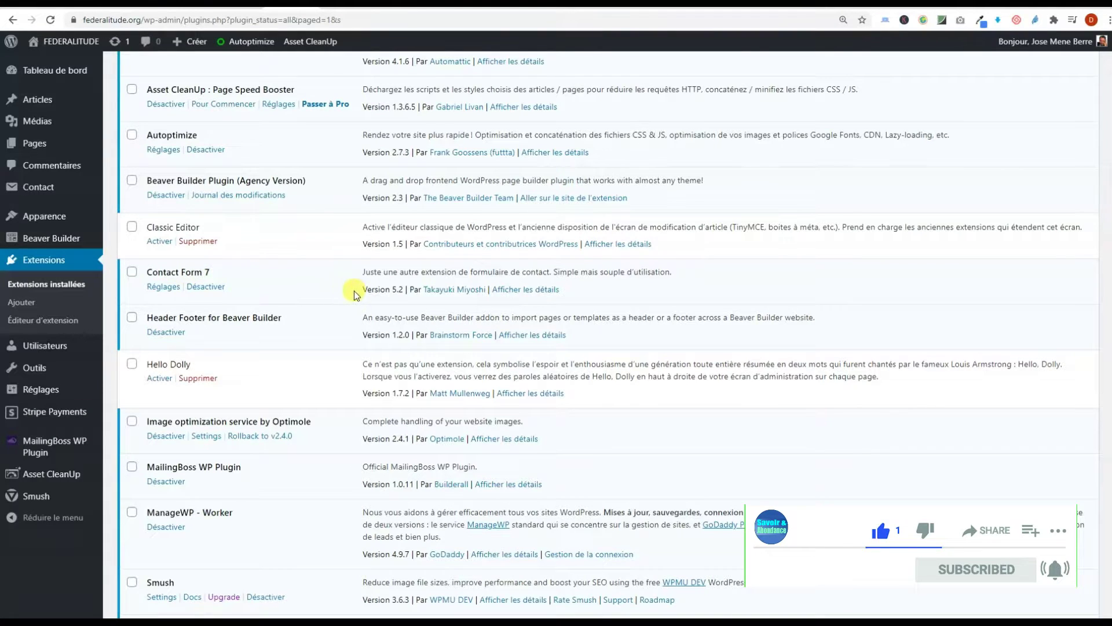
left_click(163, 288)
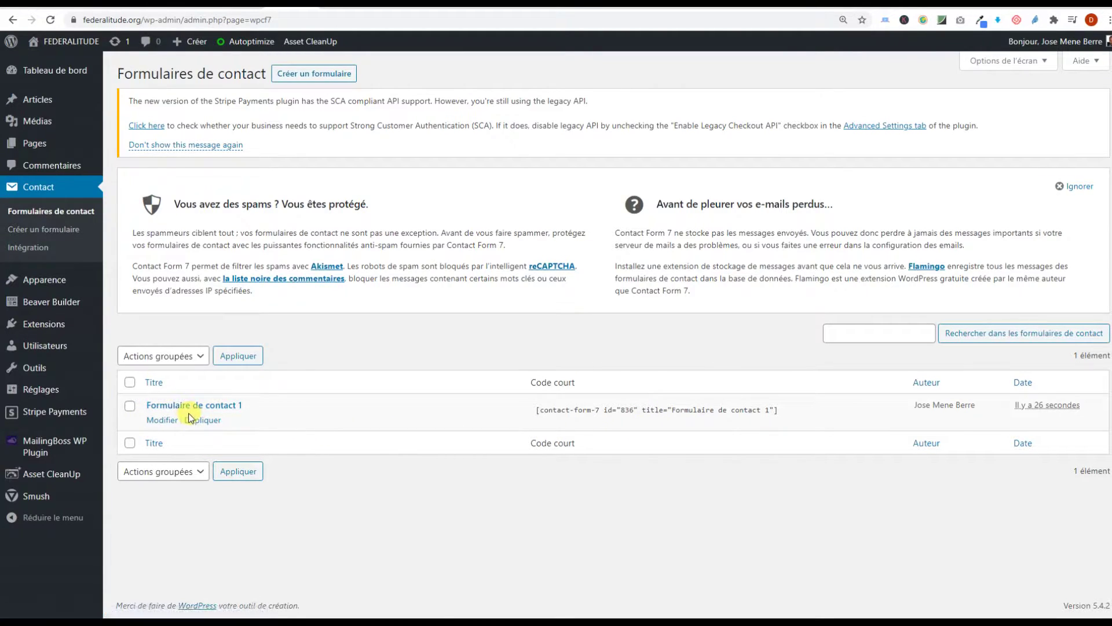
left_click(160, 425)
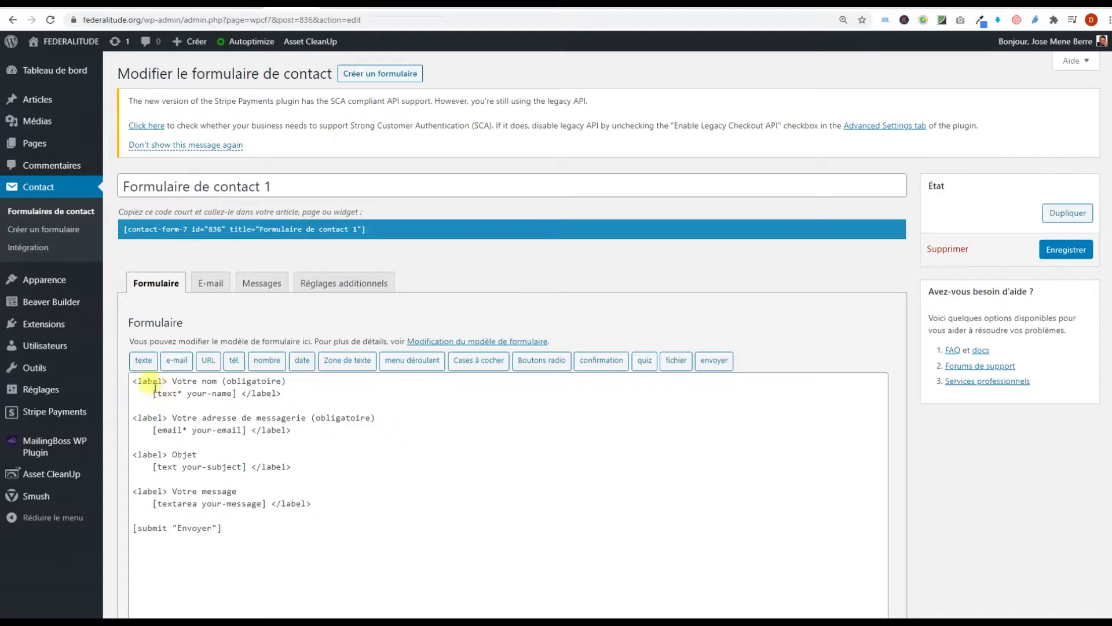
Examine the form template's label and field tags for name, e-mail address, subject, message and submit.
left_click_drag(220, 384, 177, 382)
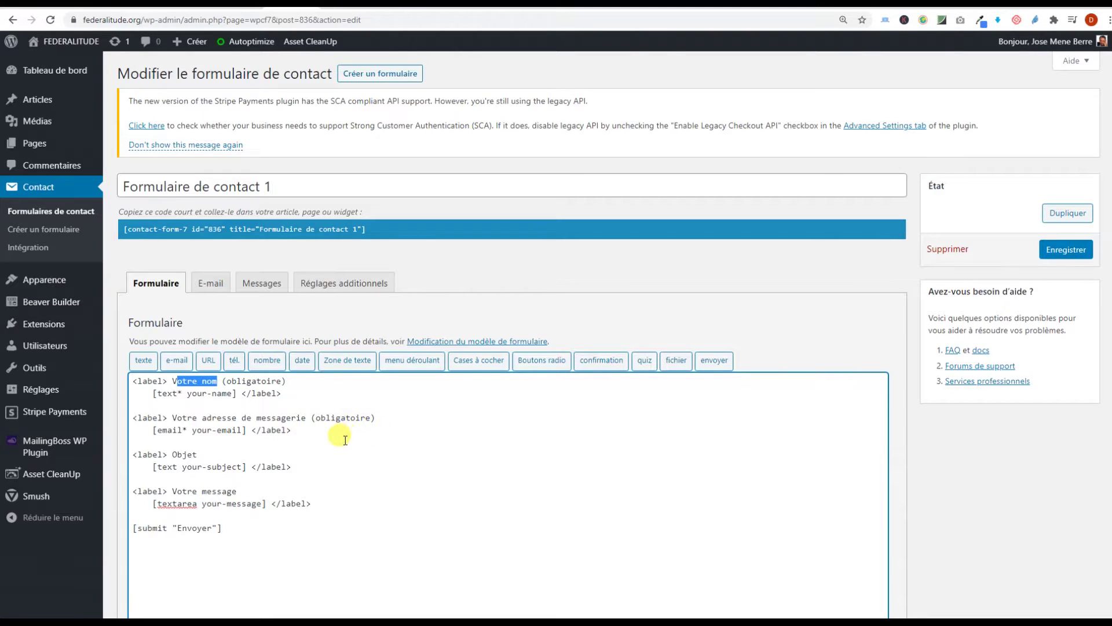
left_click(210, 382)
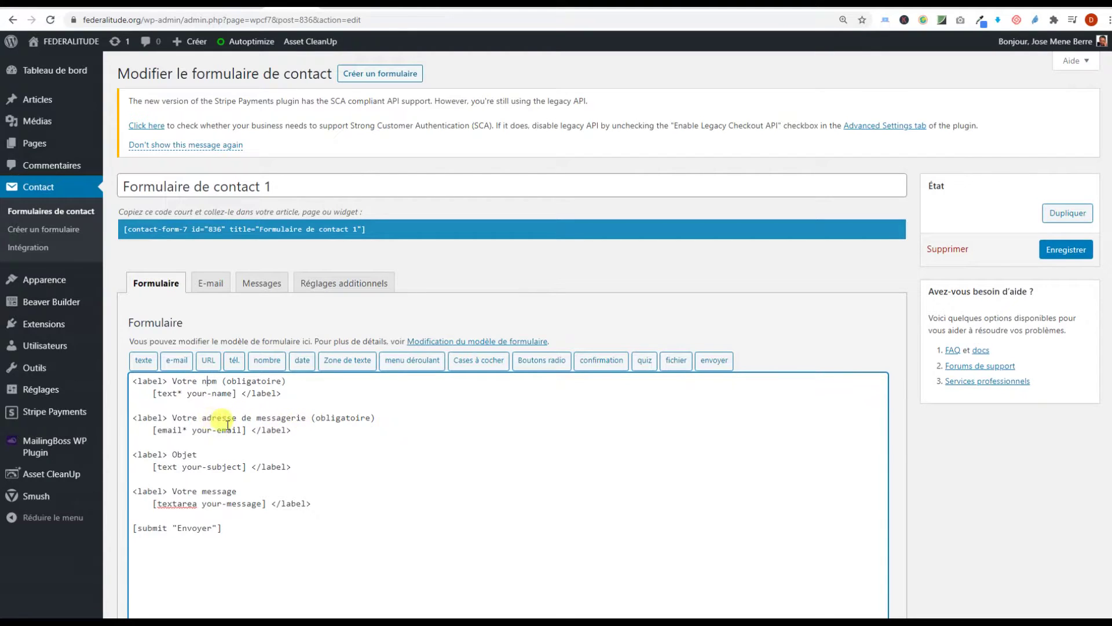
left_click(303, 385)
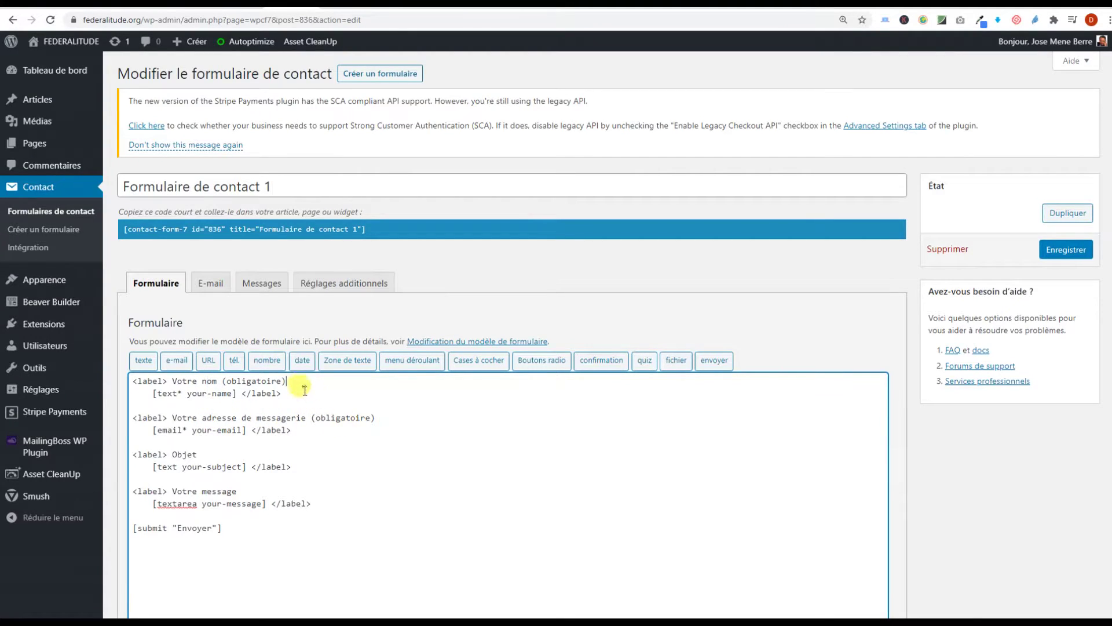
left_click(376, 418)
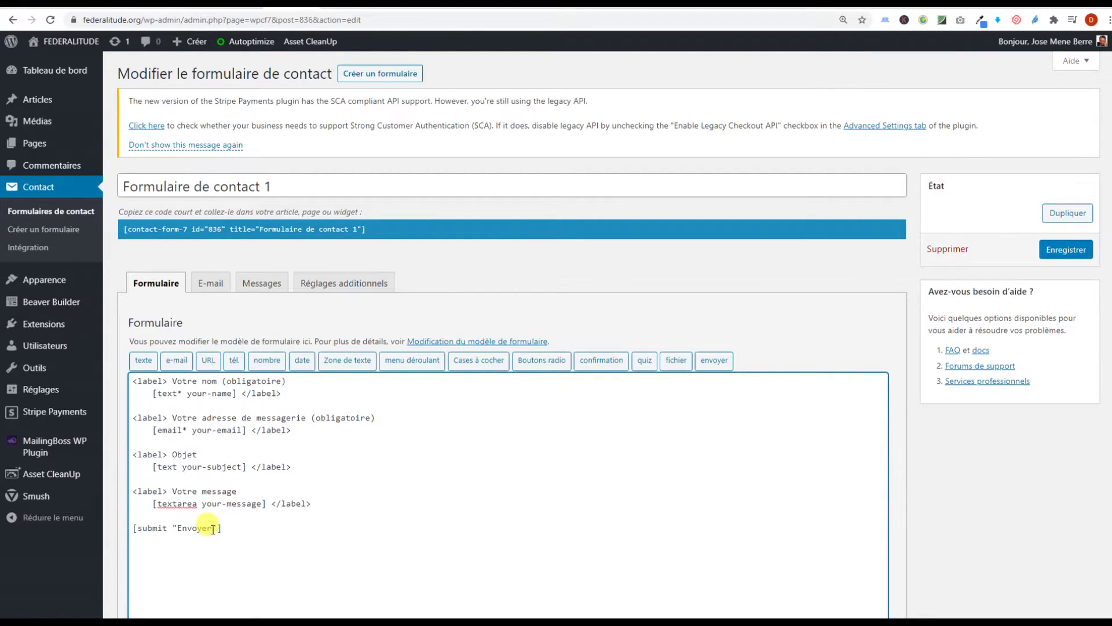
key("ctrl+plus")
scroll(298, 317, "down", 2)
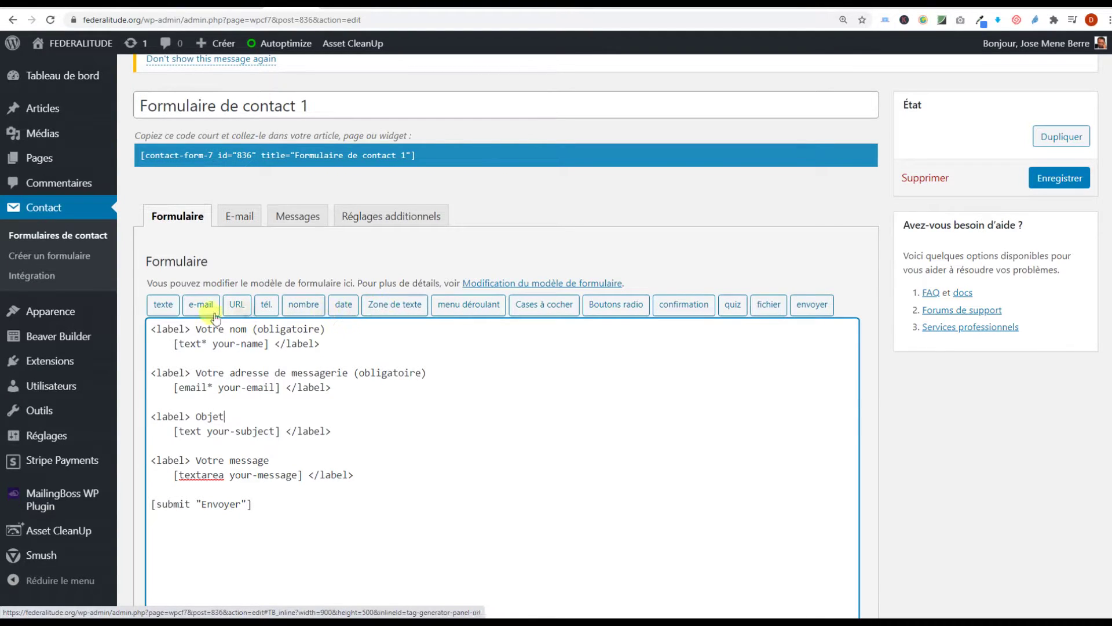
Examine the form's e-mail template: recipient, sender, subject, additional headers and message body.
left_click(230, 219)
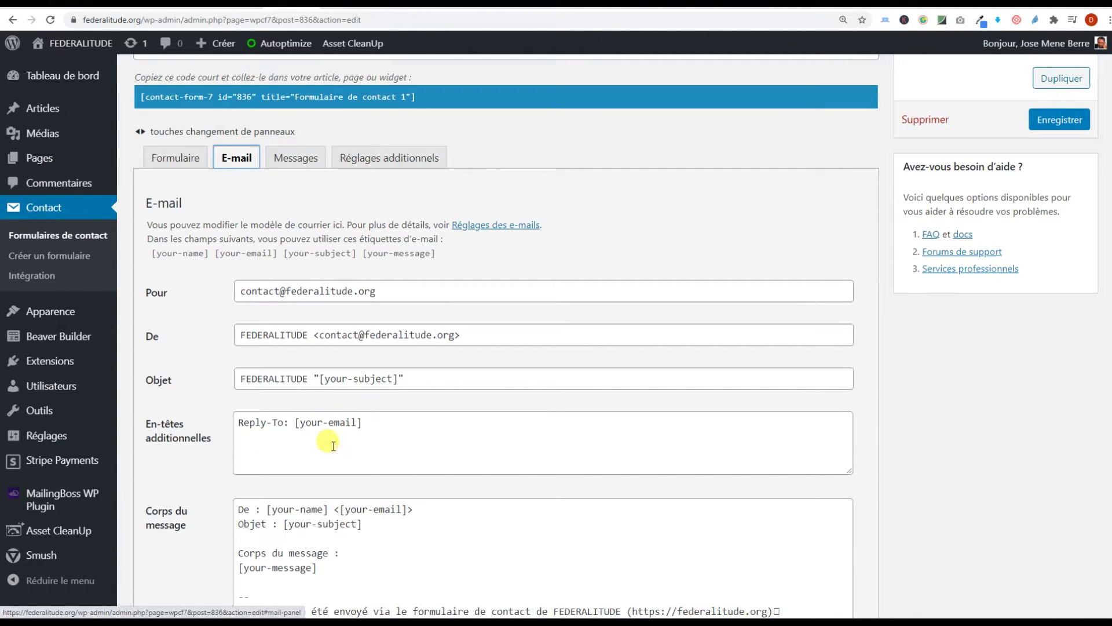
scroll(224, 453, "down", 1)
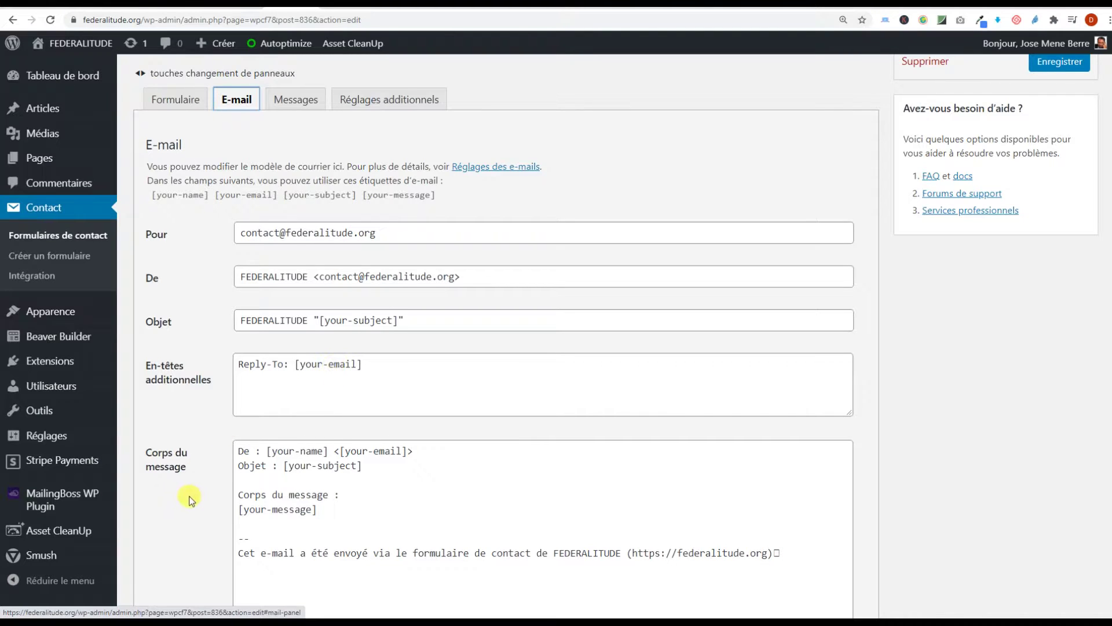
scroll(191, 500, "down", 2)
scroll(335, 450, "up", 3)
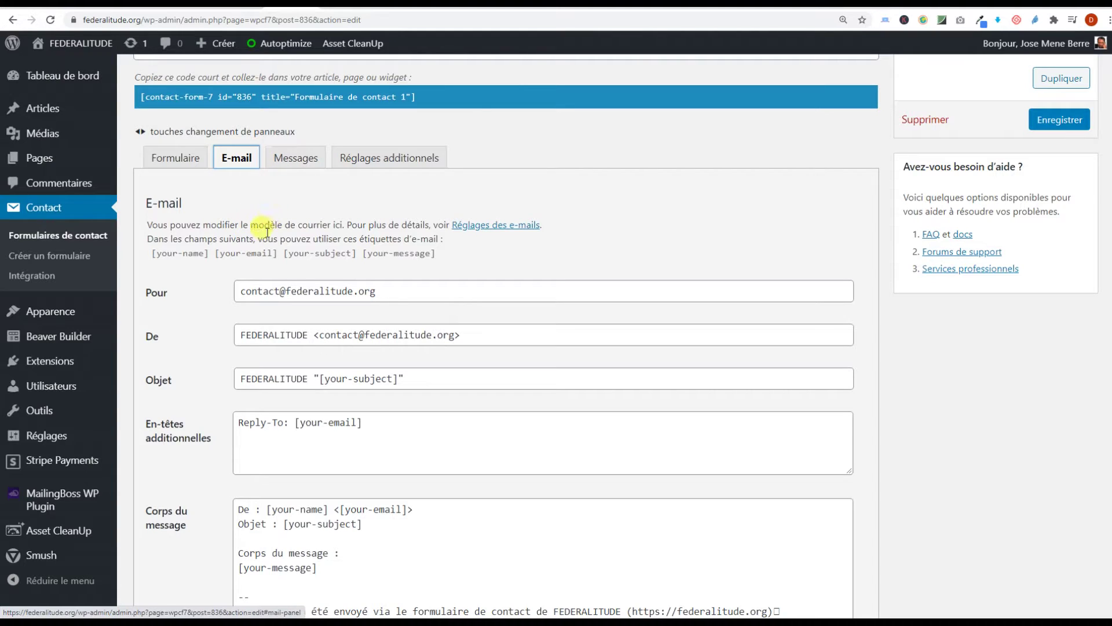
Examine the form's notification messages for sending and validation, and return to the form template.
left_click(295, 165)
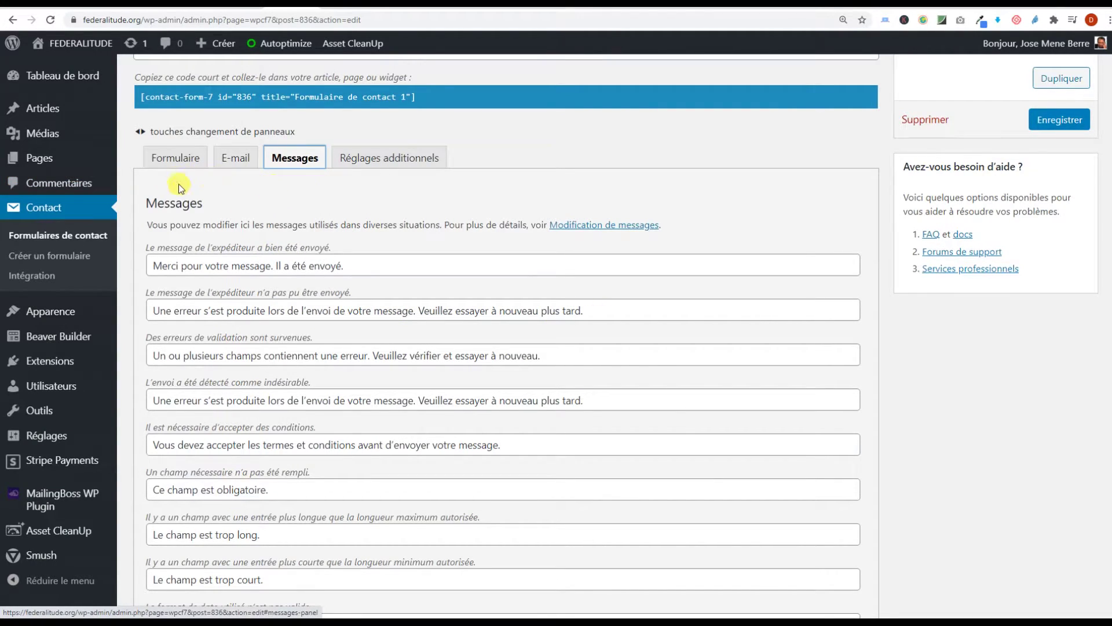
scroll(179, 186, "up", 3)
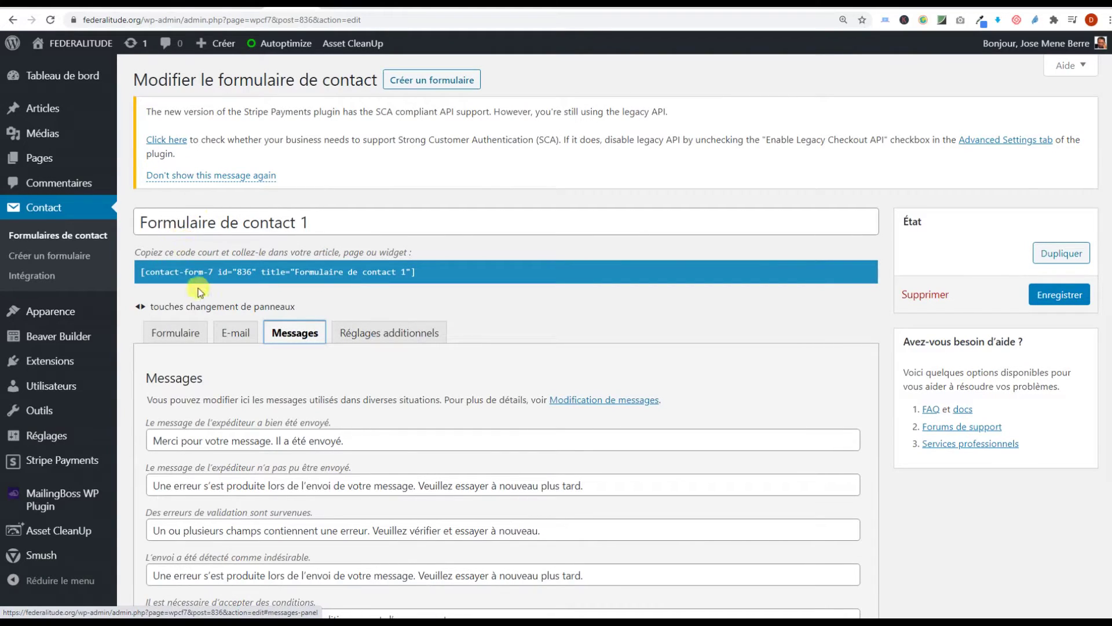
left_click(173, 333)
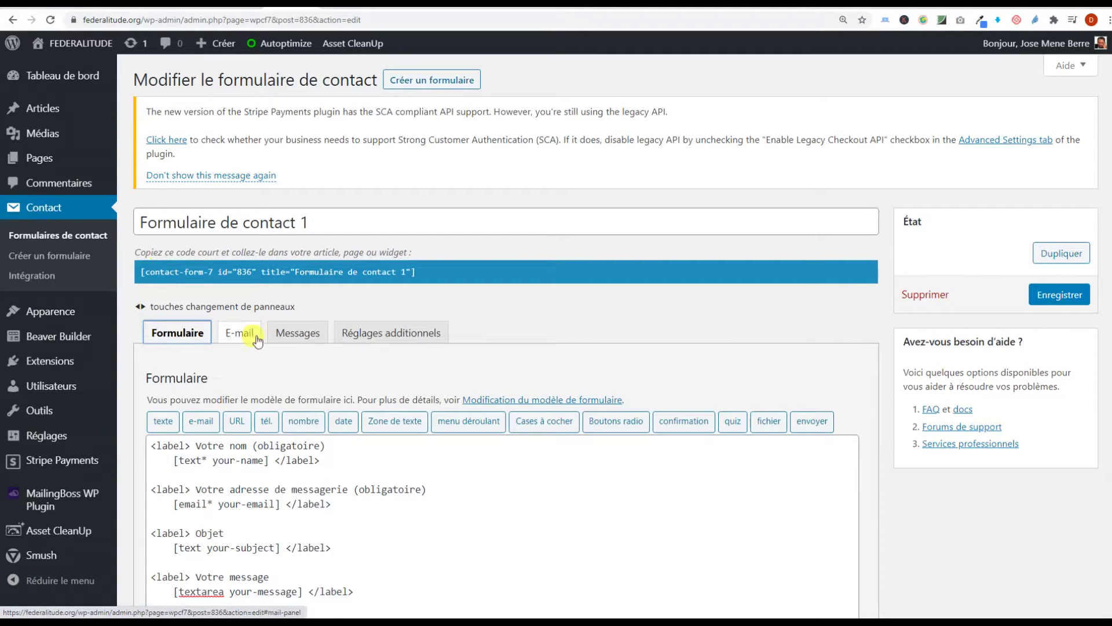
Create a new contact form titled "Formulaire Test" with the default field template and save it.
left_click(75, 259)
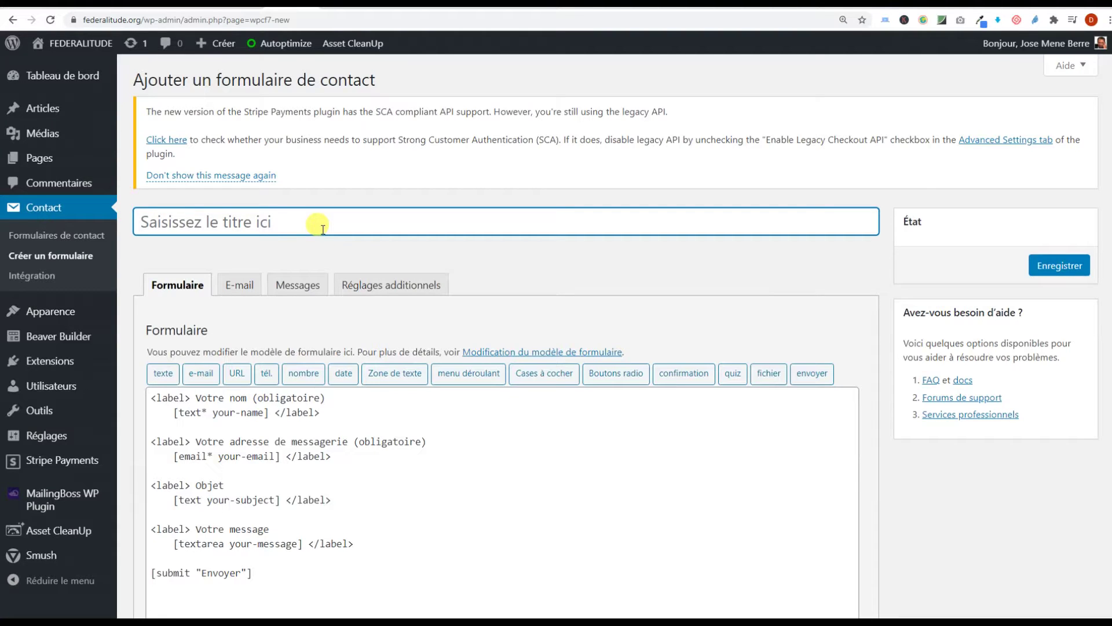
type("Formulaire Test")
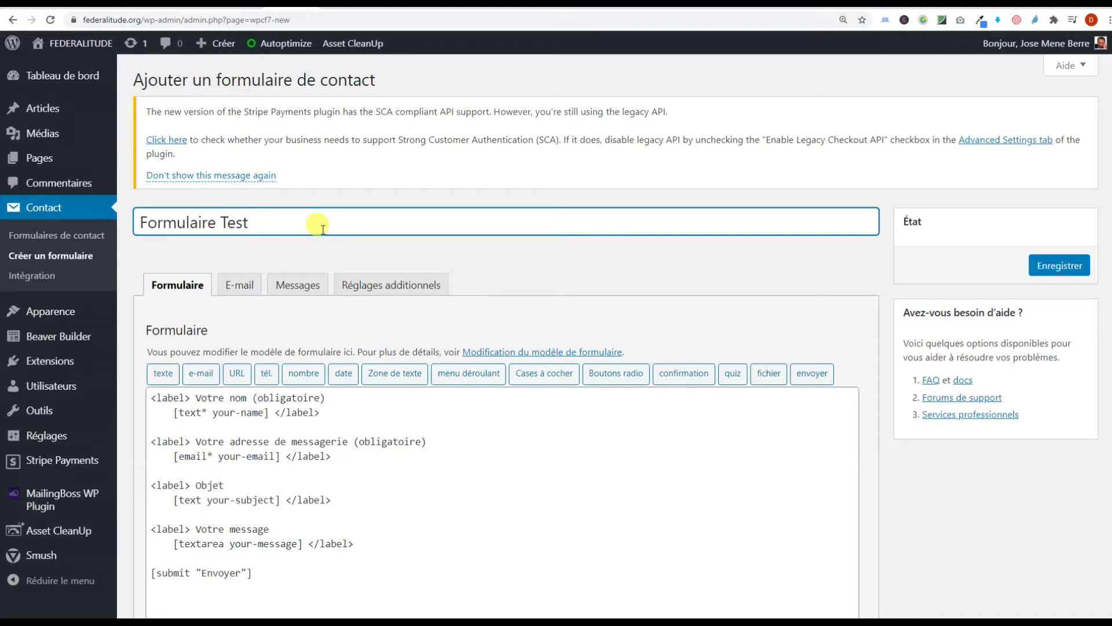
left_click(1048, 265)
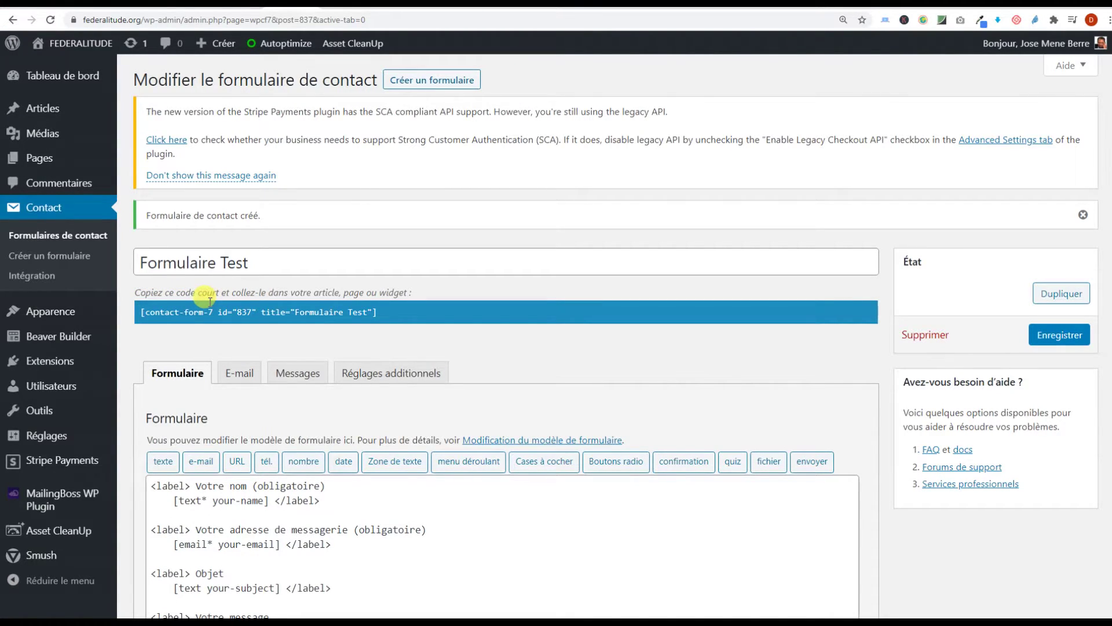
Select the complete shortcode of the "Formulaire Test" contact form.
key("ctrl+plus")
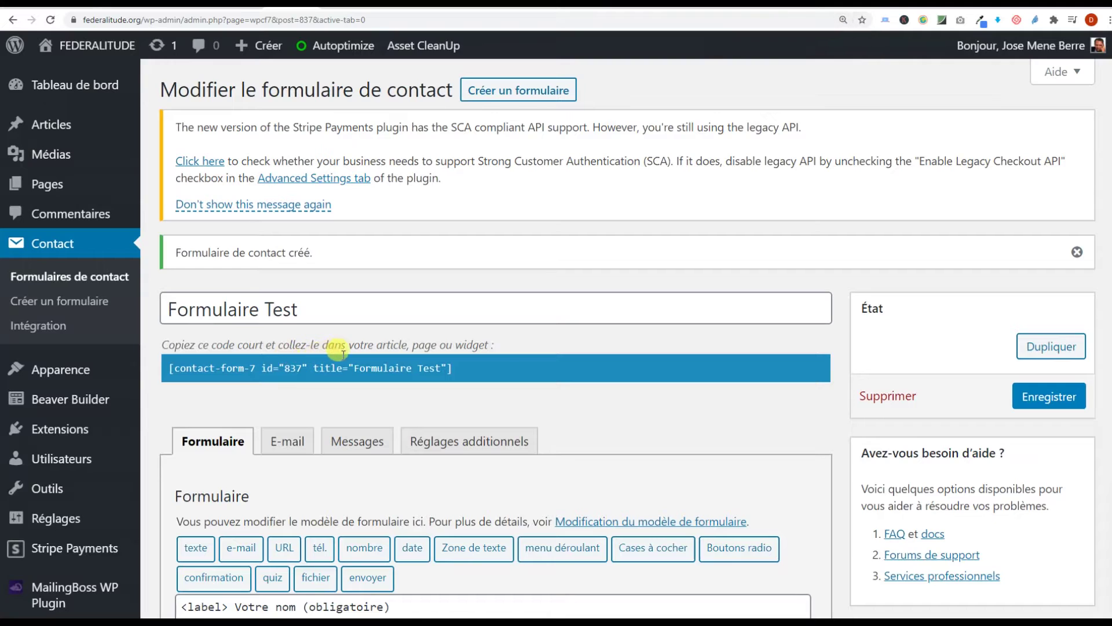
left_click(463, 366)
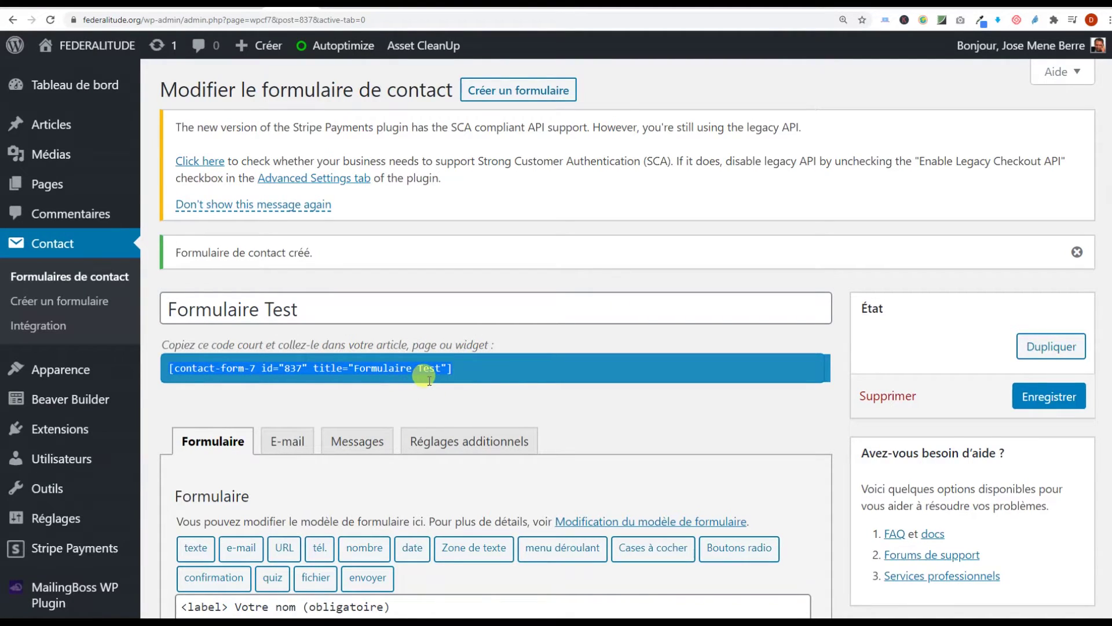
left_click(499, 367)
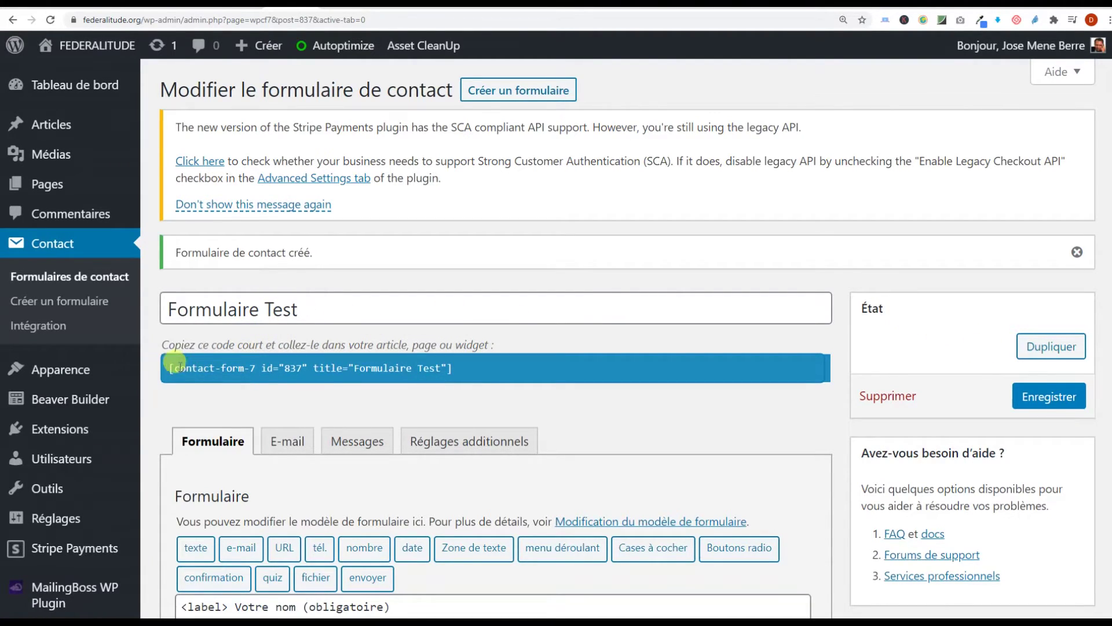
left_click_drag(168, 366, 452, 368)
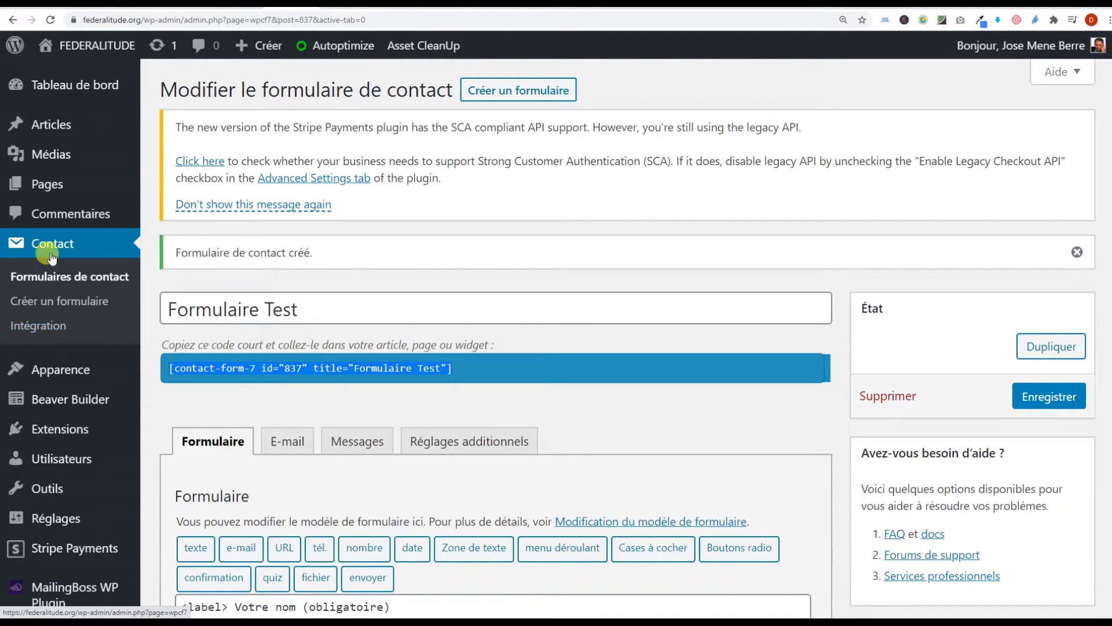
Go to the contact plugin's integration page, follow the reCAPTCHA website link and translate Google's page into French.
left_click(37, 328)
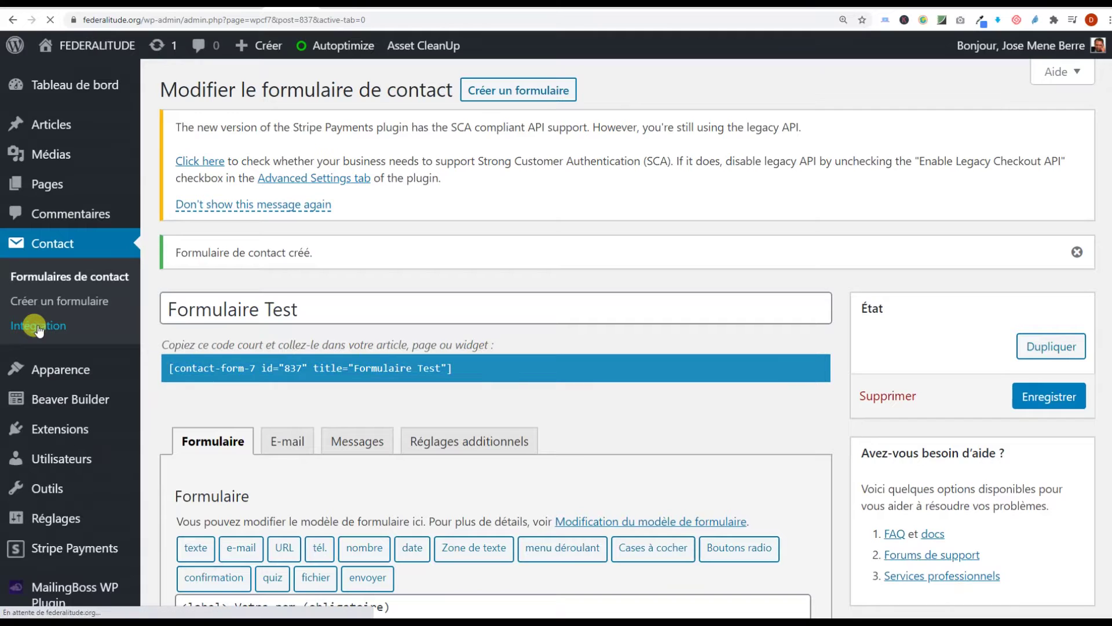
scroll(236, 397, "down", 2)
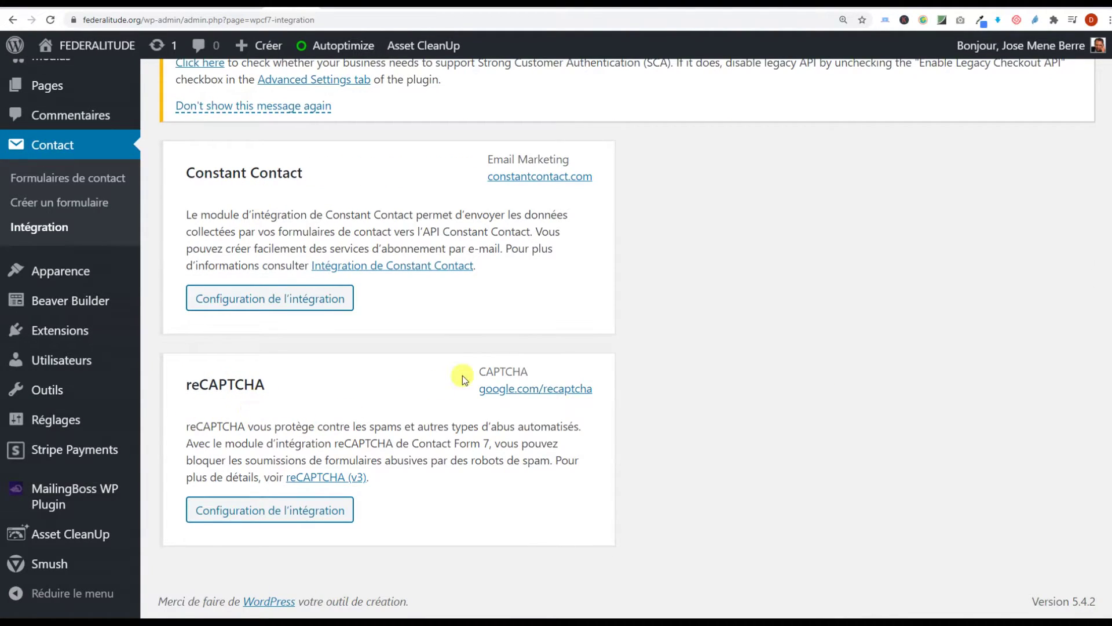
left_click(541, 396)
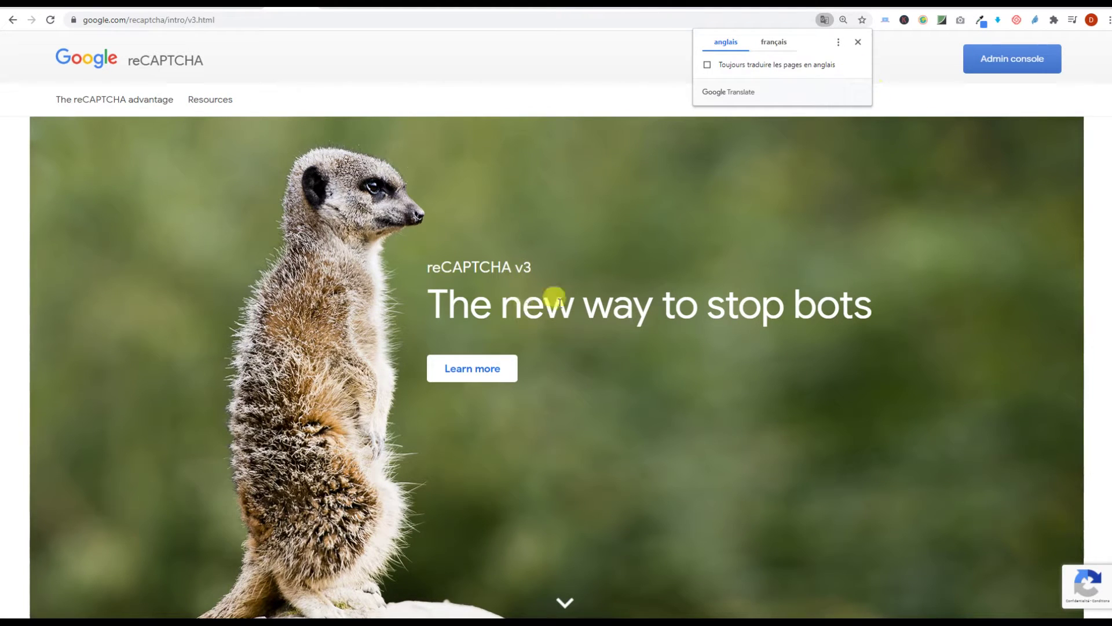
left_click(772, 42)
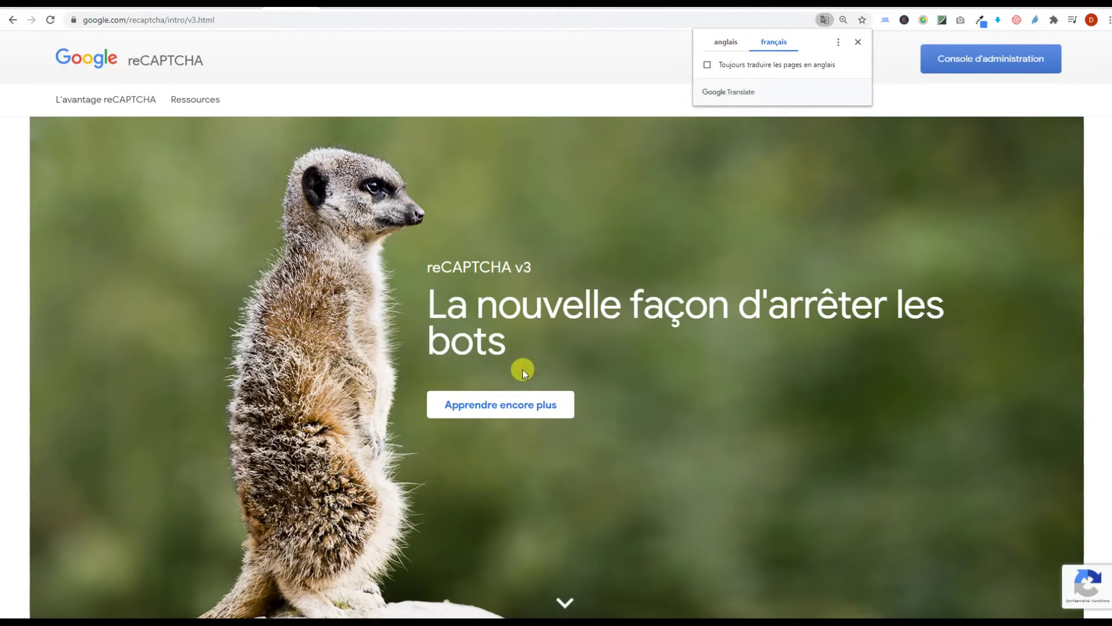
Skim the reCAPTCHA v3 introduction and compare it with the captcha examples in the Google image results.
scroll(414, 417, "down", 8)
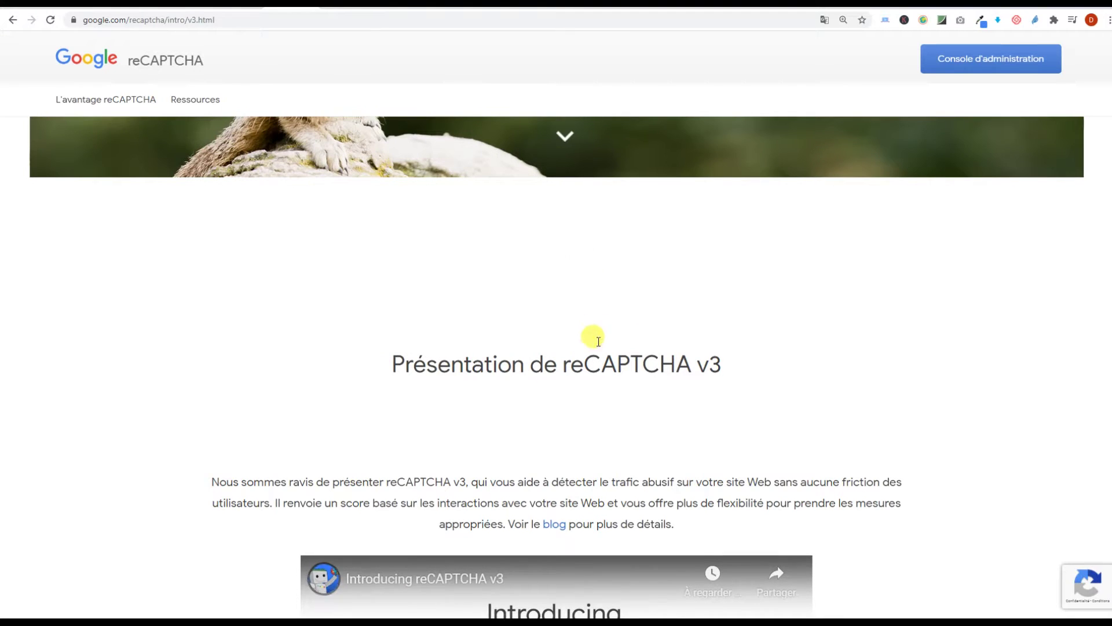
scroll(695, 319, "down", 3)
scroll(864, 334, "down", 4)
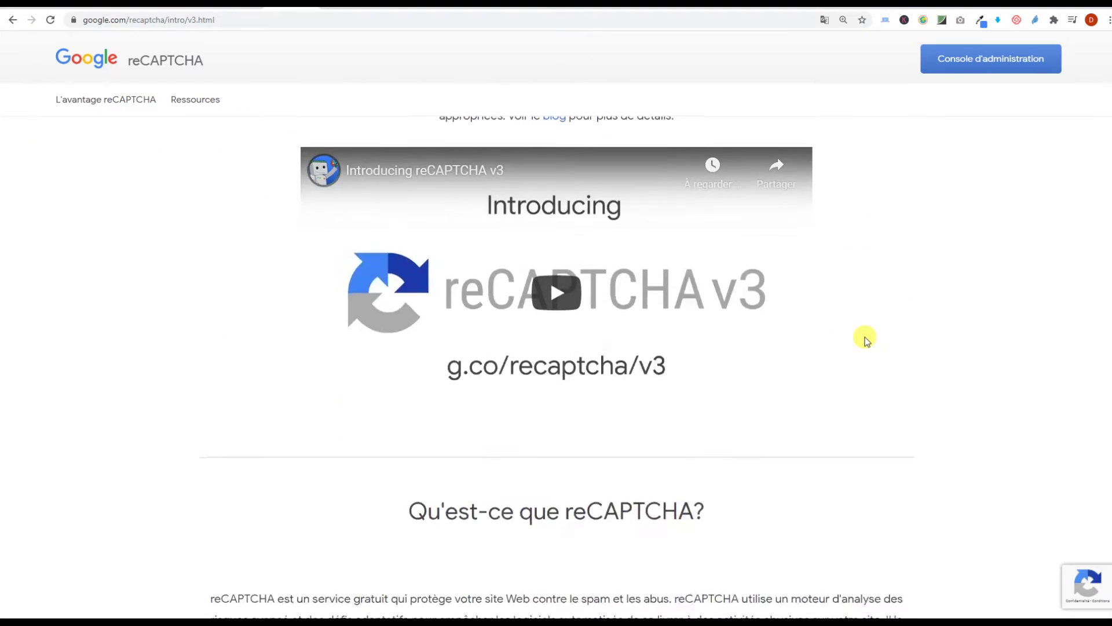
scroll(866, 339, "up", 2)
scroll(864, 336, "up", 10)
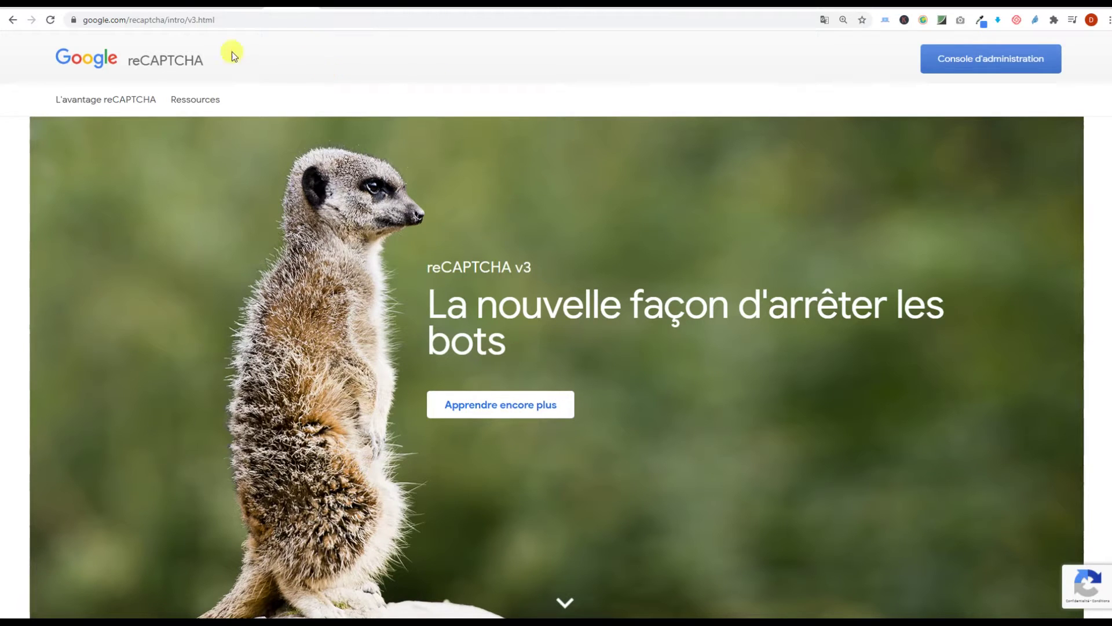
left_click(139, 4)
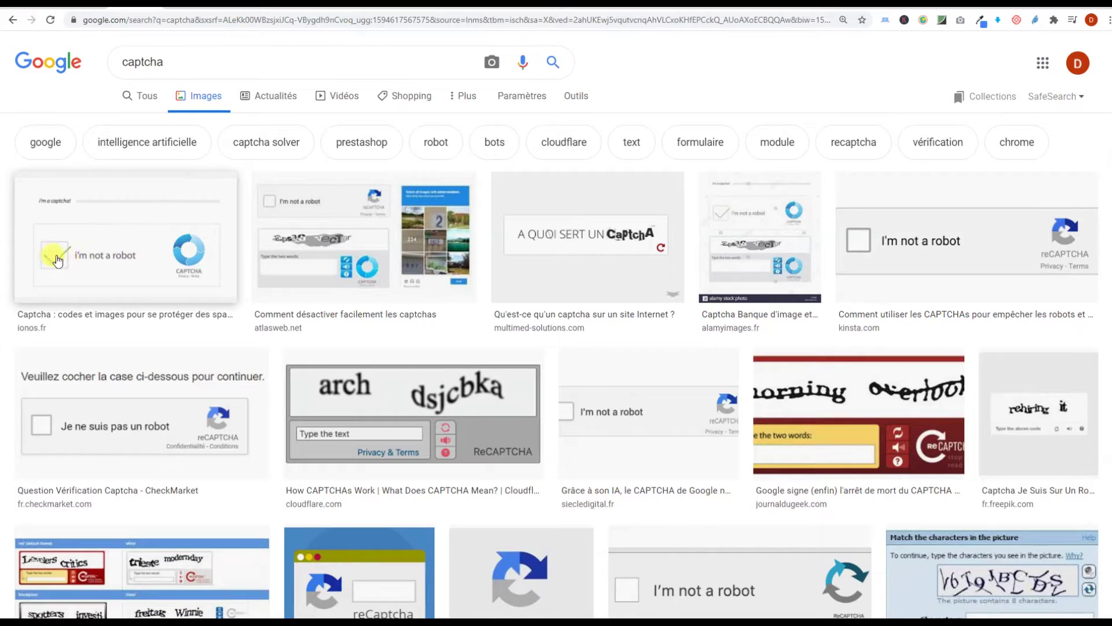
left_click(186, 9)
Examine the reCAPTCHA v3 presentation and the protection badge shown on the page.
scroll(642, 339, "down", 4)
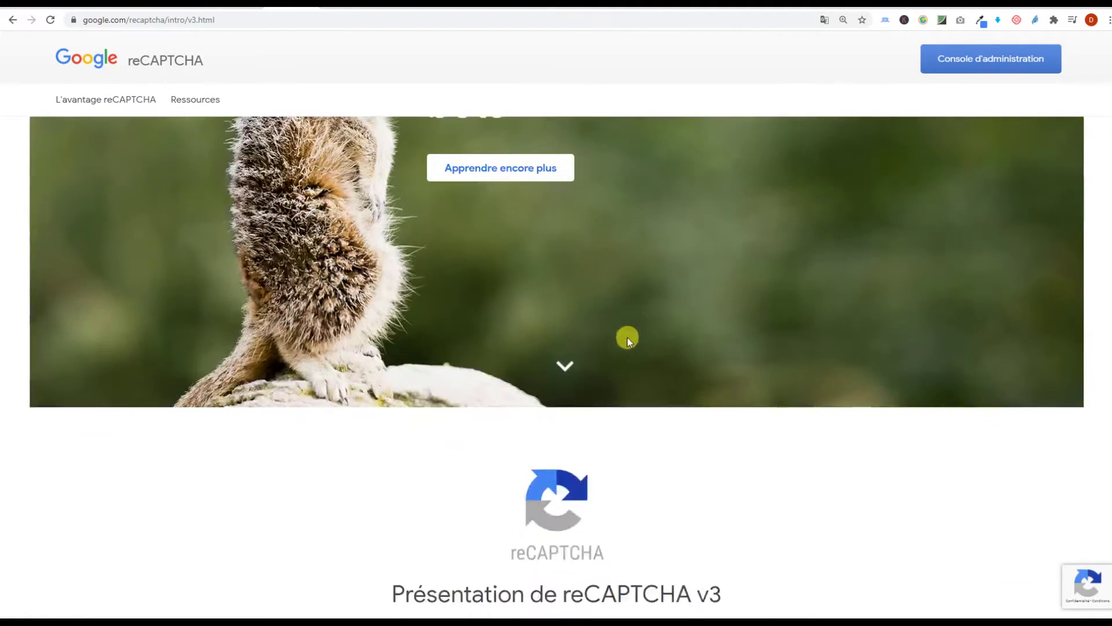
scroll(628, 337, "down", 3)
scroll(621, 402, "down", 6)
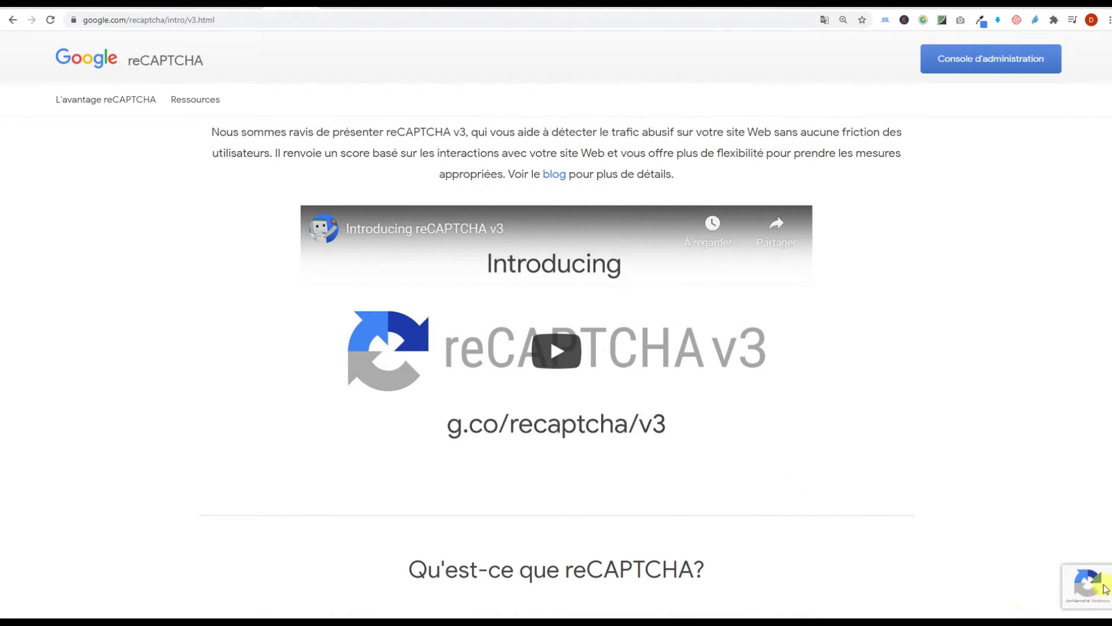
mouse_move(1078, 579)
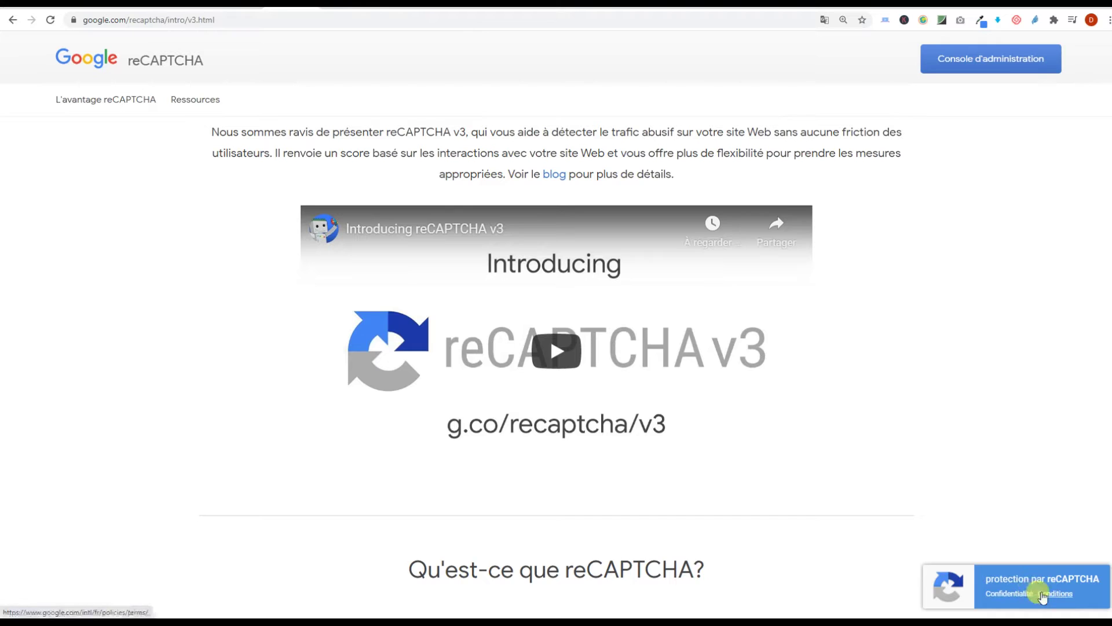
scroll(1043, 594, "down", 1)
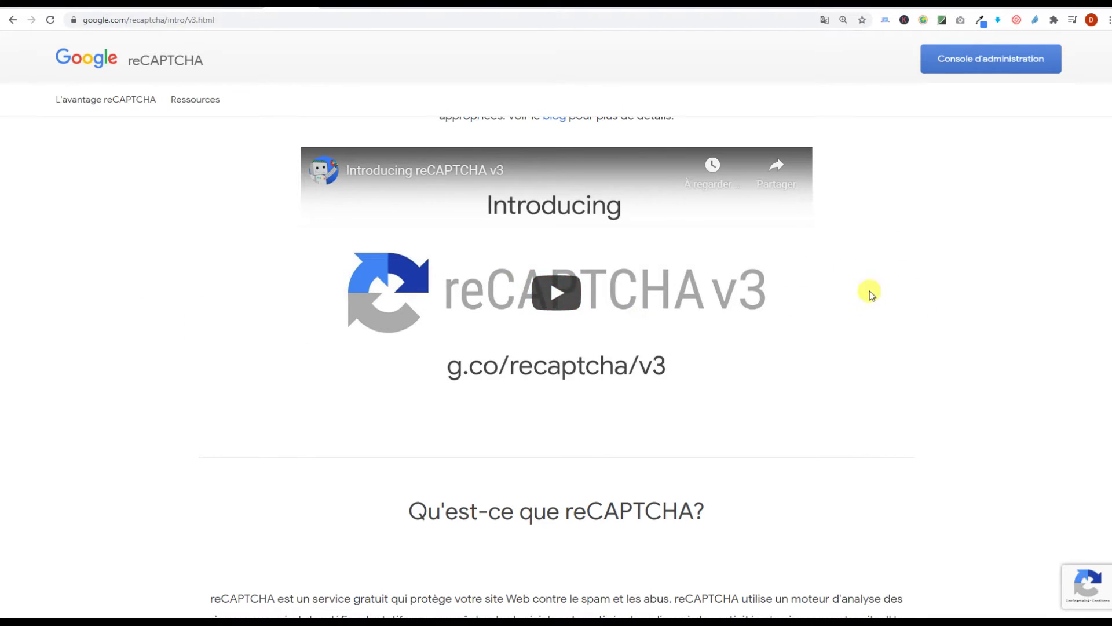
scroll(931, 298, "up", 1)
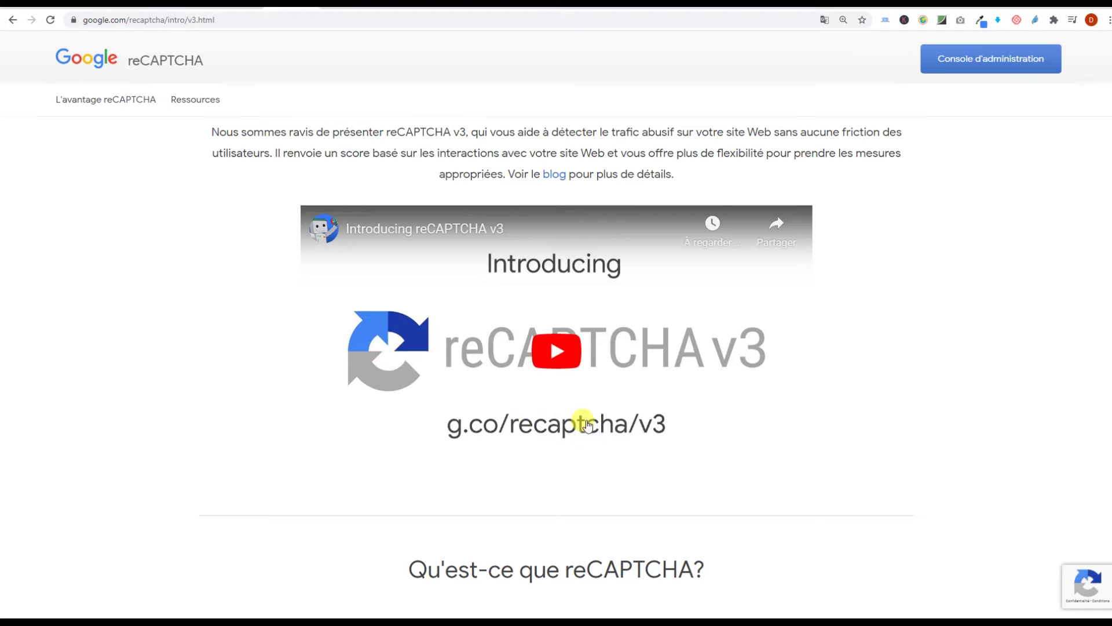
scroll(926, 365, "up", 2)
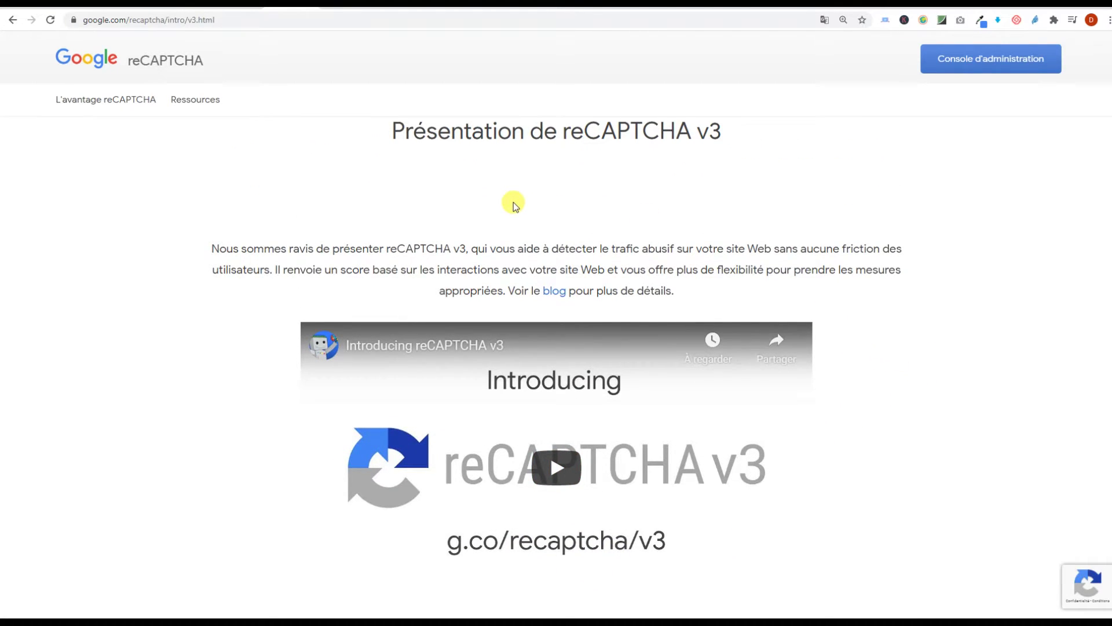
scroll(513, 203, "up", 1)
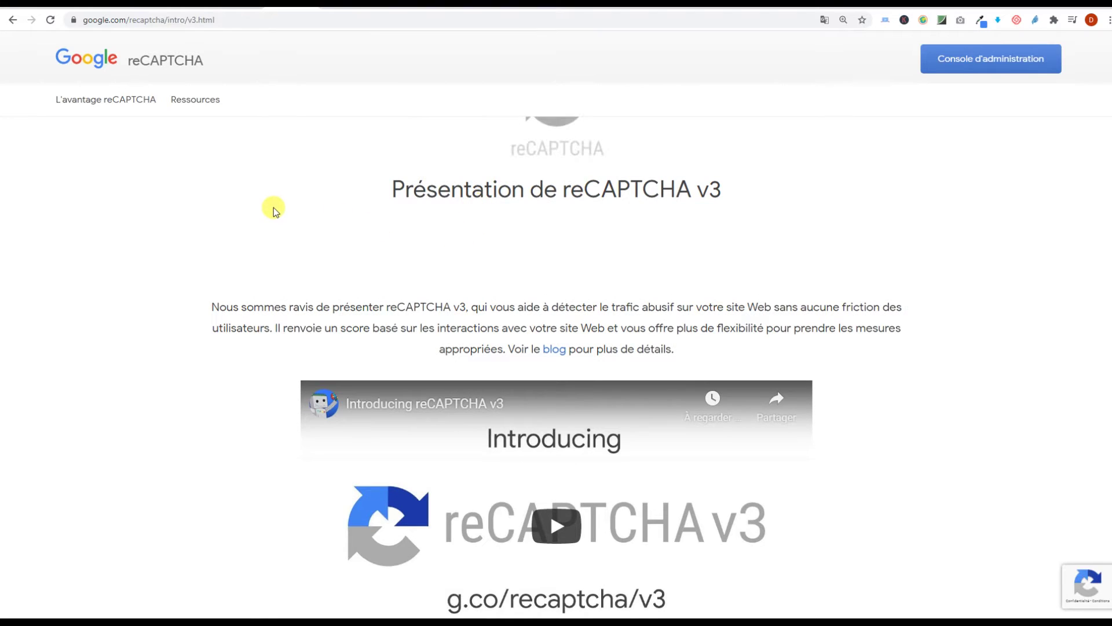
scroll(248, 226, "up", 5)
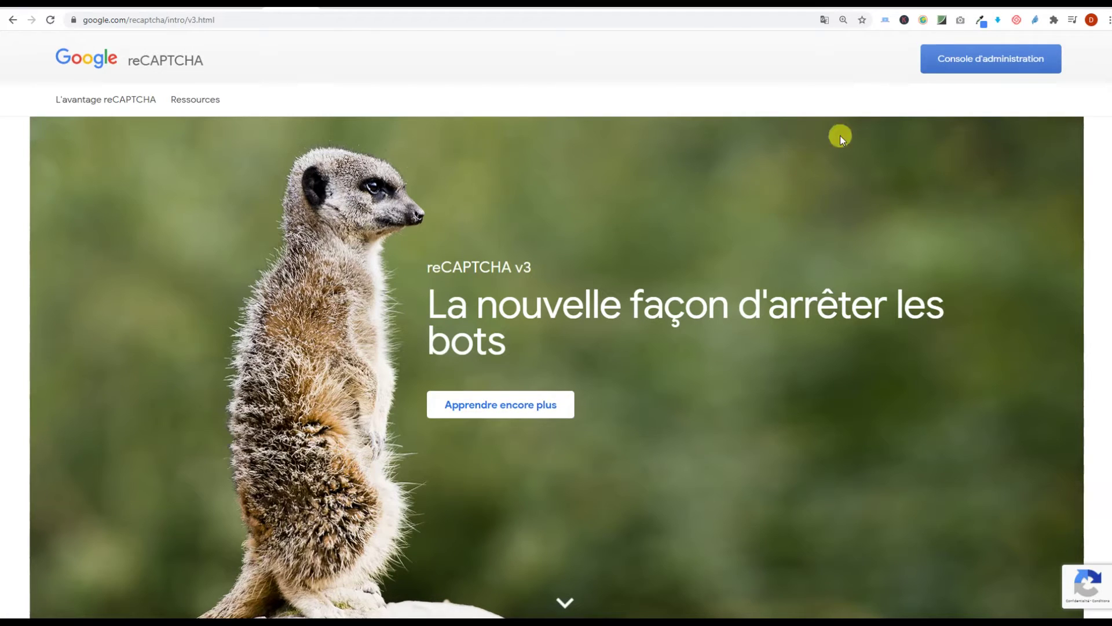
Open the reCAPTCHA administration console and start registering a new site.
left_click(970, 61)
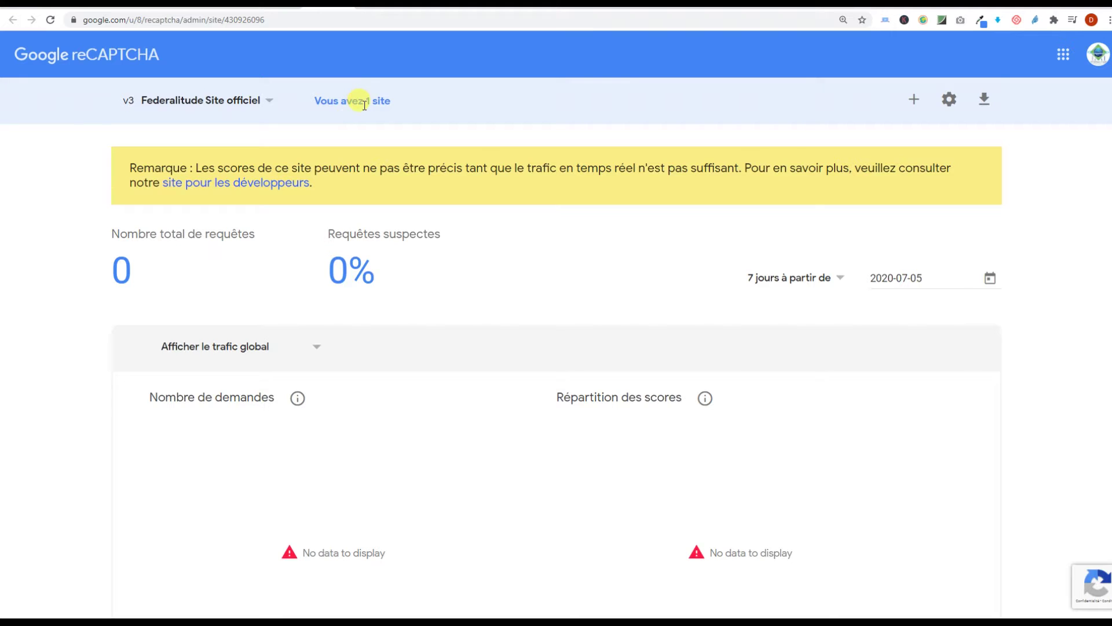
left_click(912, 105)
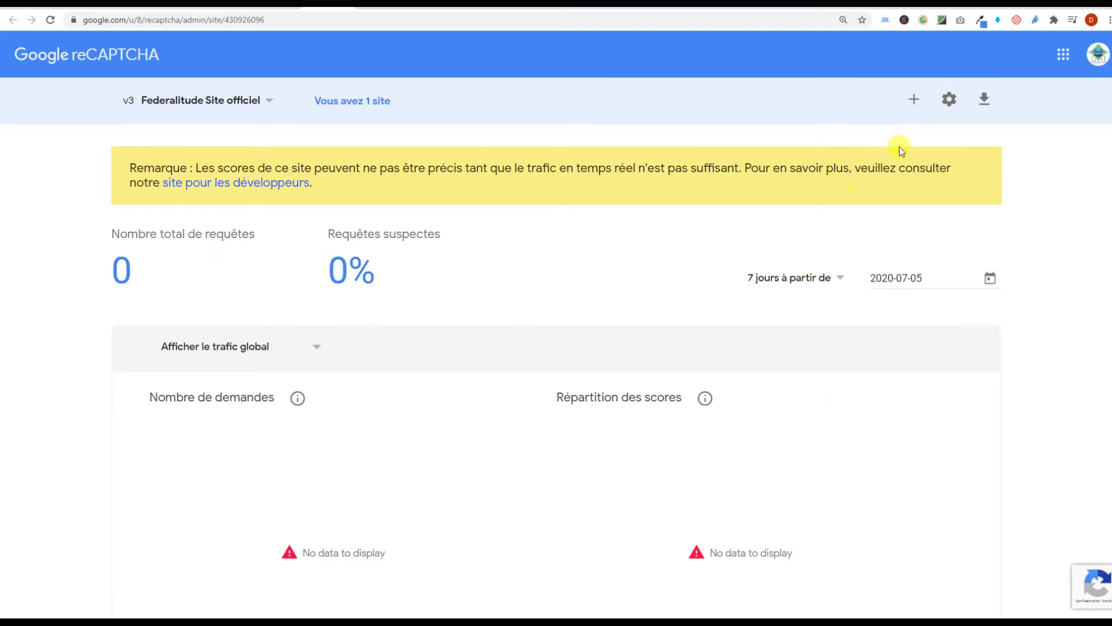
left_click(912, 104)
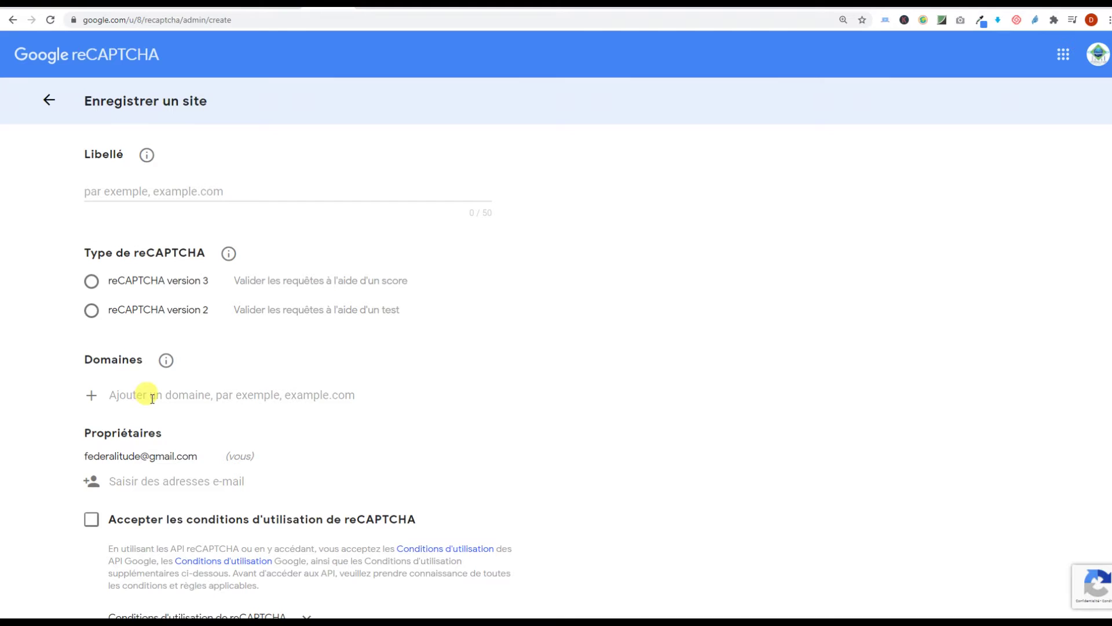
Fill in the site registration with the domain federalitude.org and reCAPTCHA version 3, and review the terms of use.
left_click(215, 396)
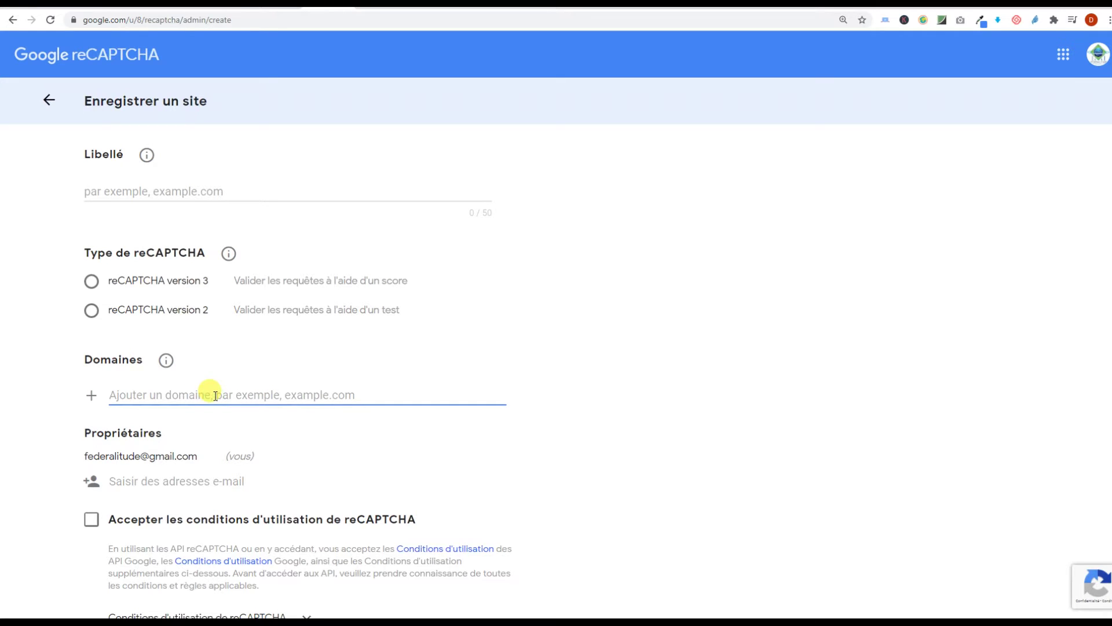
type("feder")
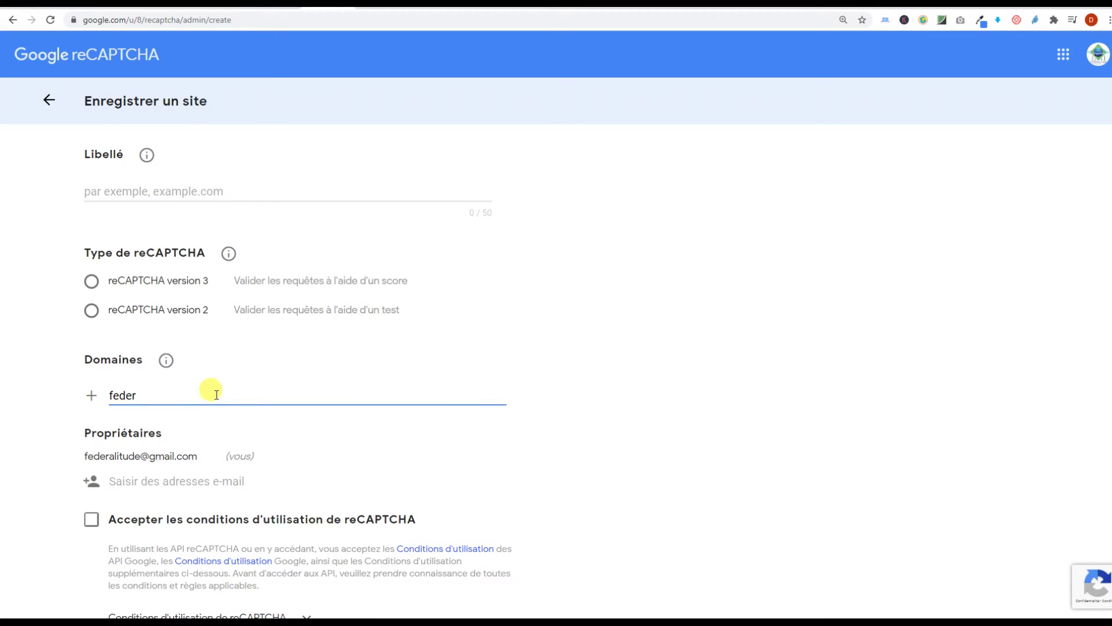
type("alitude.org")
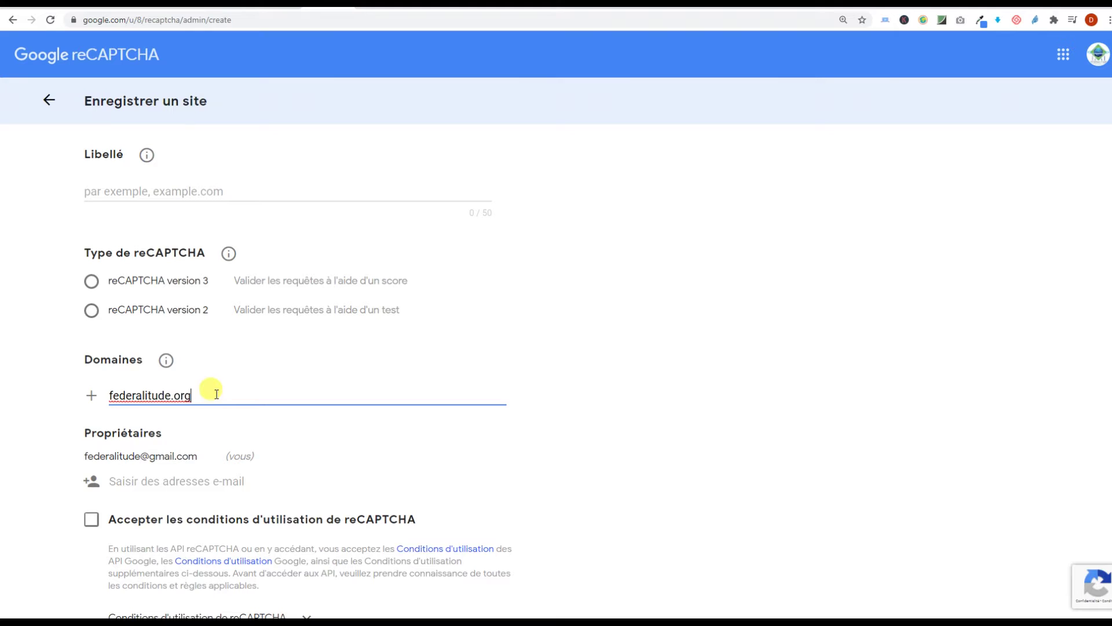
left_click(91, 281)
scroll(97, 305, "down", 4)
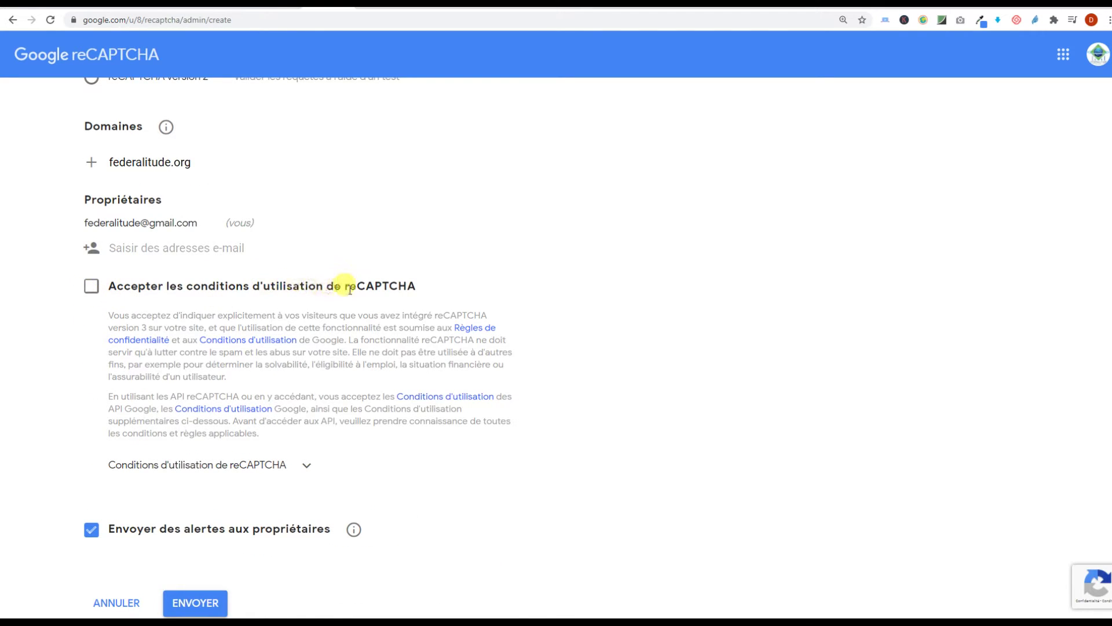
scroll(186, 429, "down", 1)
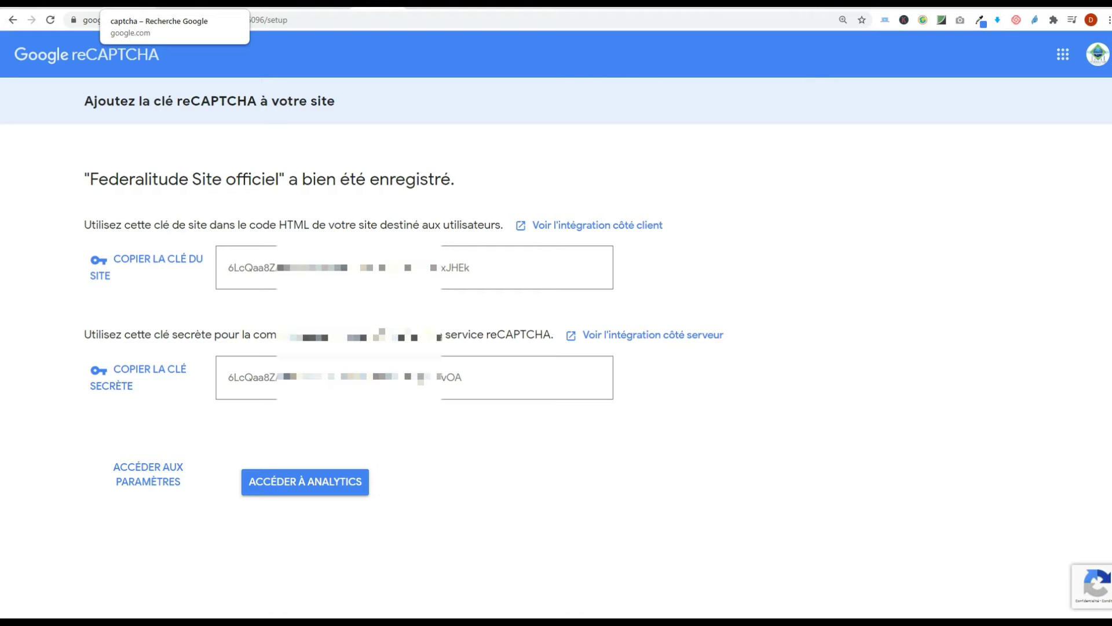
Switch back to the WordPress admin and open the reCAPTCHA integration setup with the site key and secret key fields.
left_click(87, 5)
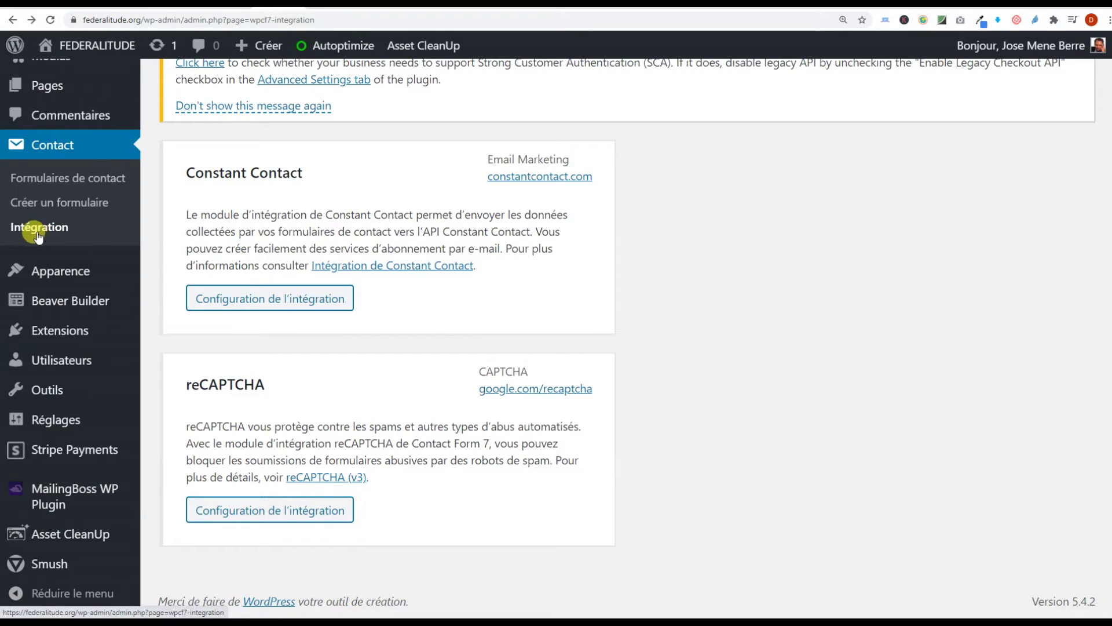
left_click(37, 232)
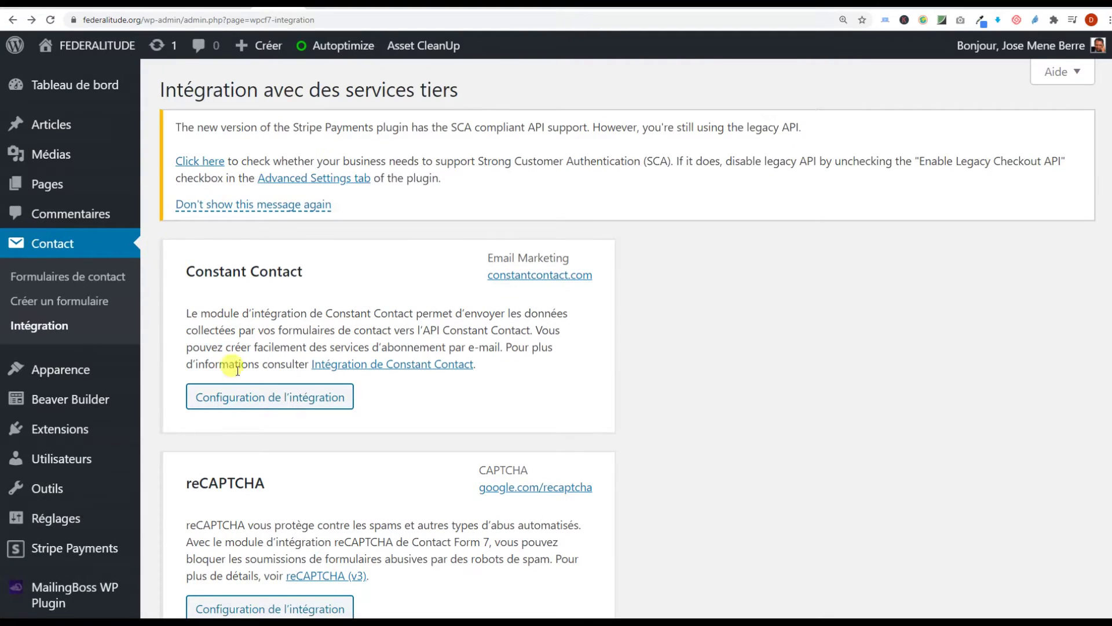
scroll(280, 384, "down", 3)
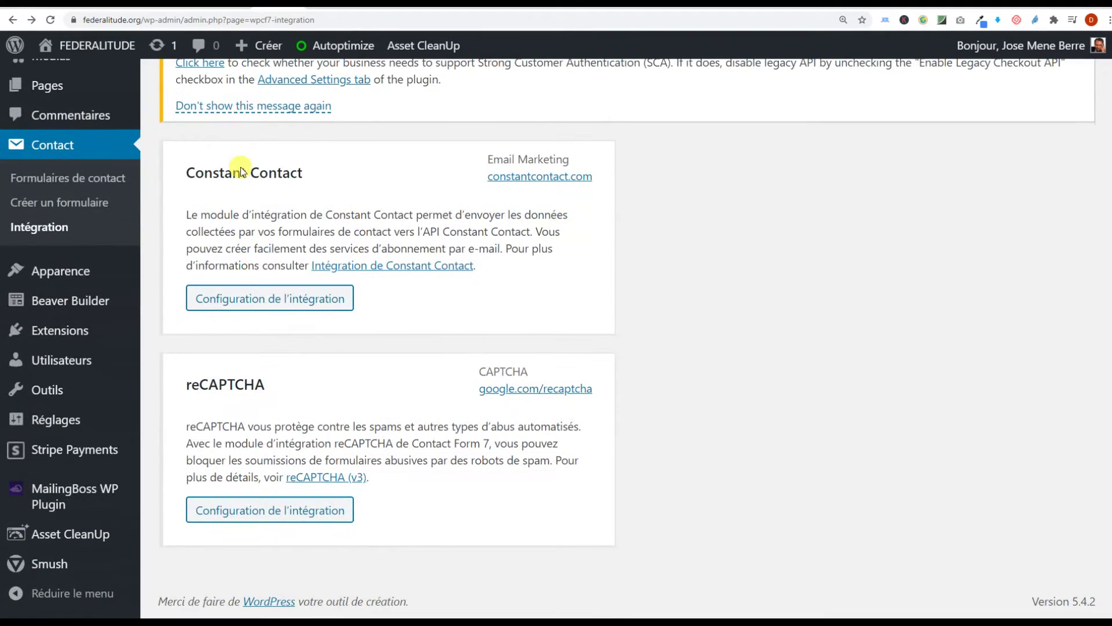
left_click(264, 520)
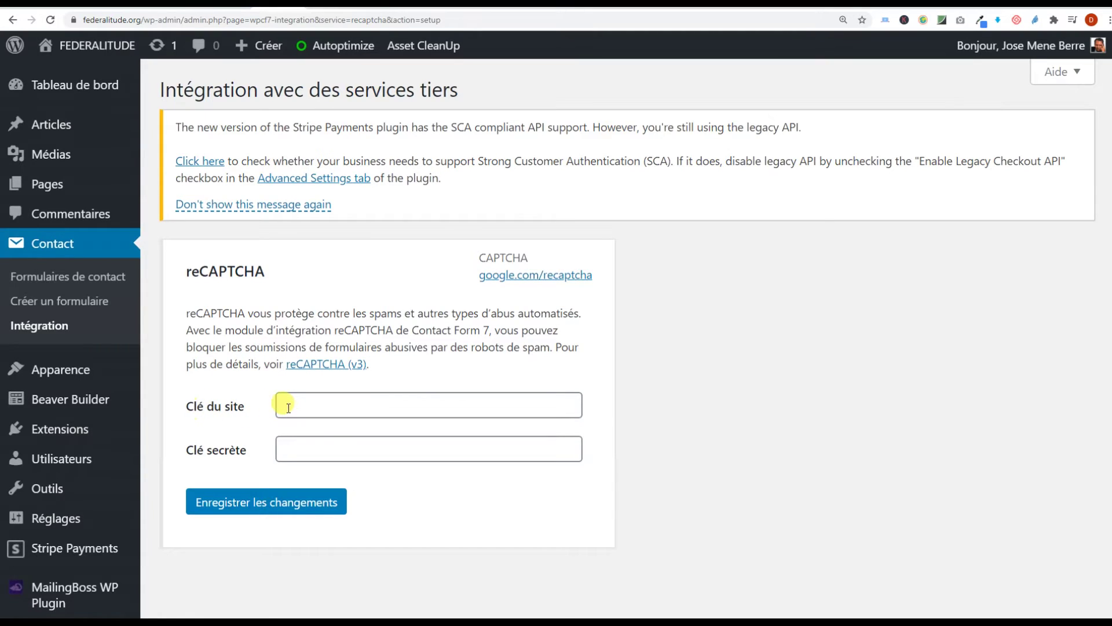
Copy the site key from the Google reCAPTCHA page and paste it into the Clé du site field of the WordPress reCAPTCHA integration.
left_click(298, 456)
left_click(406, 3)
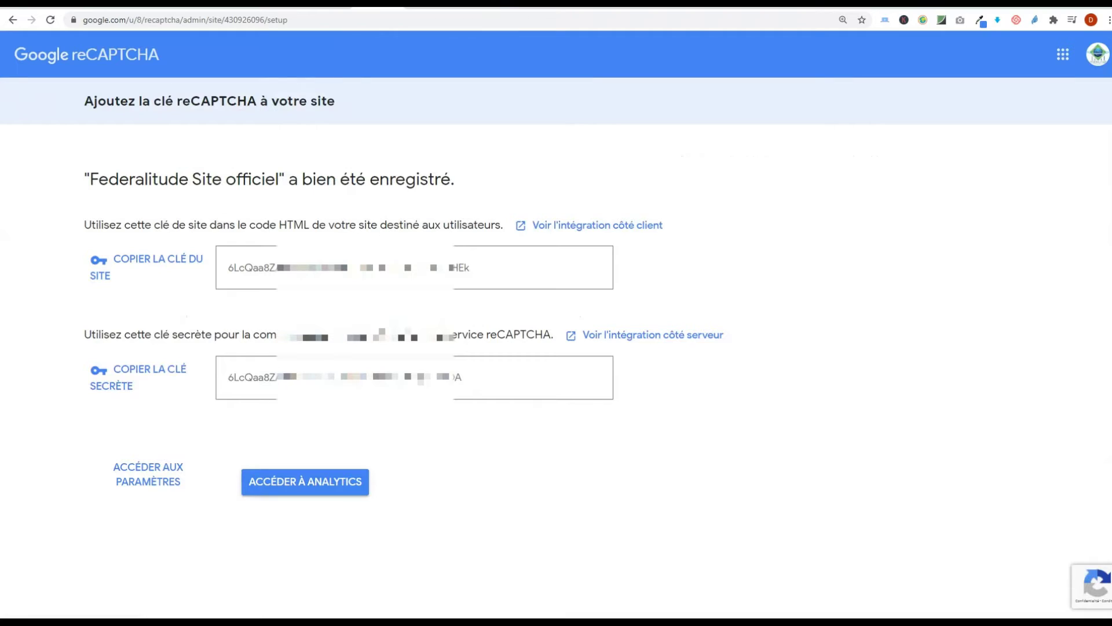
left_click_drag(453, 261, 287, 267)
left_click_drag(521, 266, 222, 266)
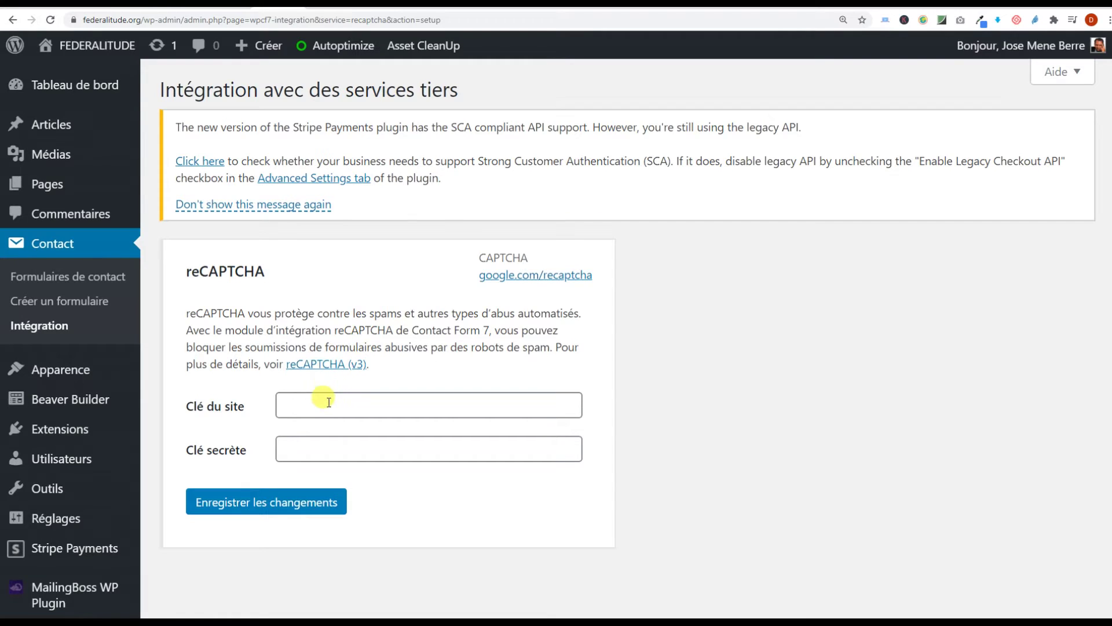
left_click(328, 402)
key("ctrl+v")
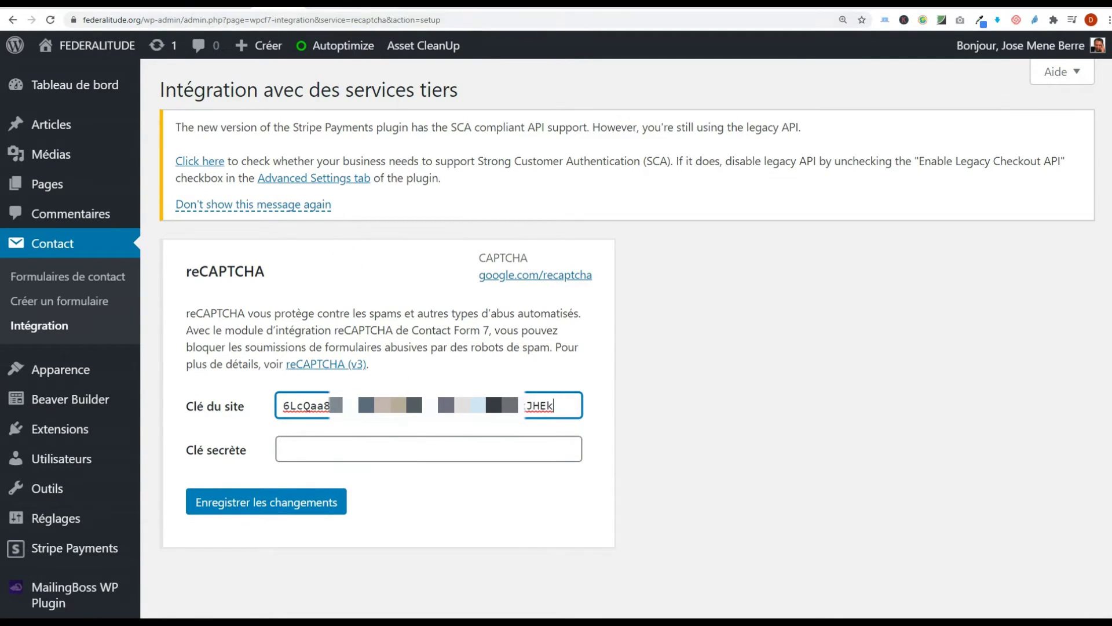
Copy the secret key from the Google reCAPTCHA page into the Clé secrète field of the WordPress integration and save the changes.
left_click(405, 3)
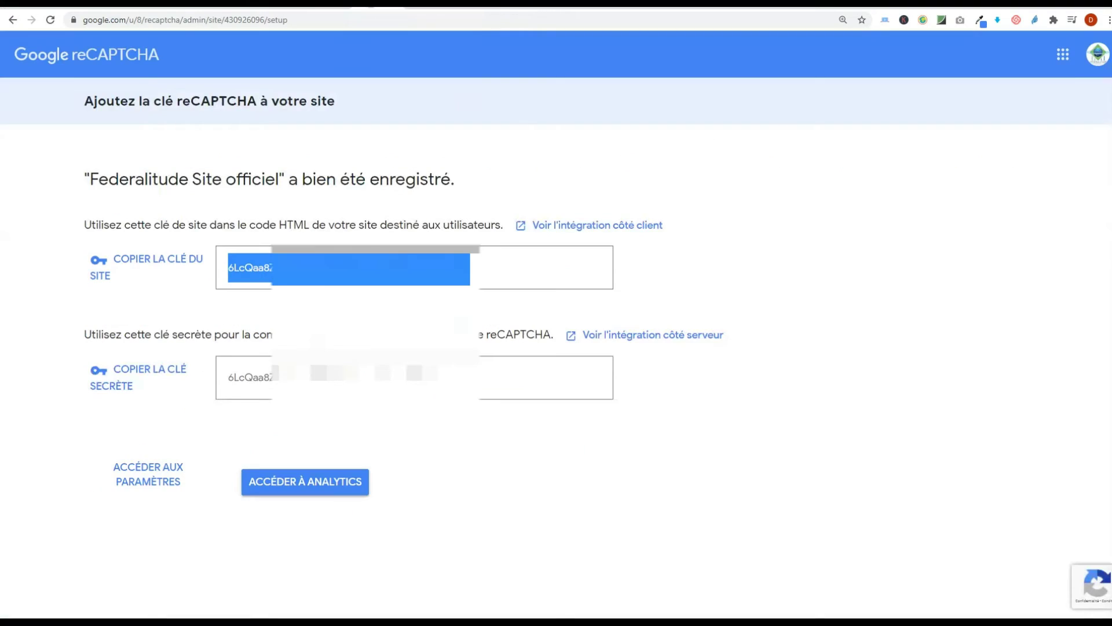
left_click_drag(457, 379, 234, 374)
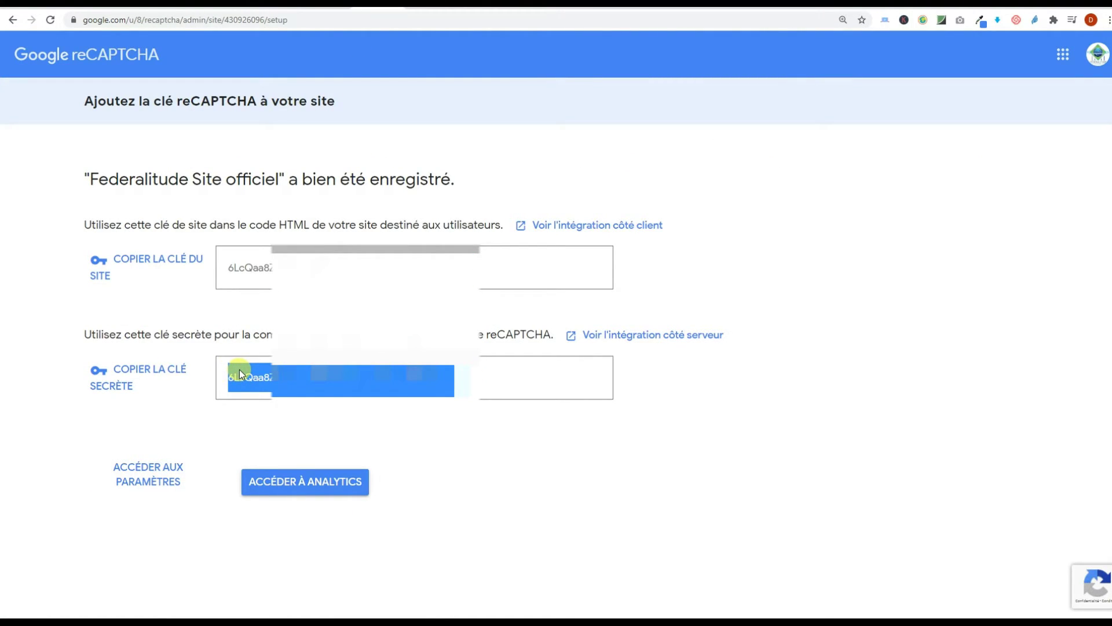
key("ctrl+c")
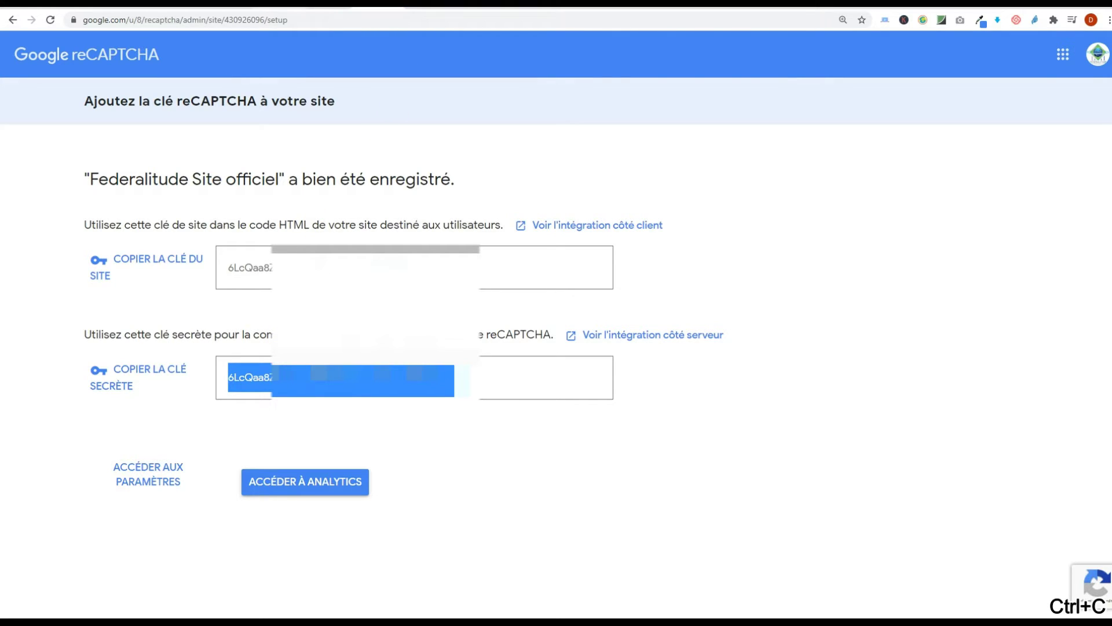
left_click(325, 4)
left_click(288, 448)
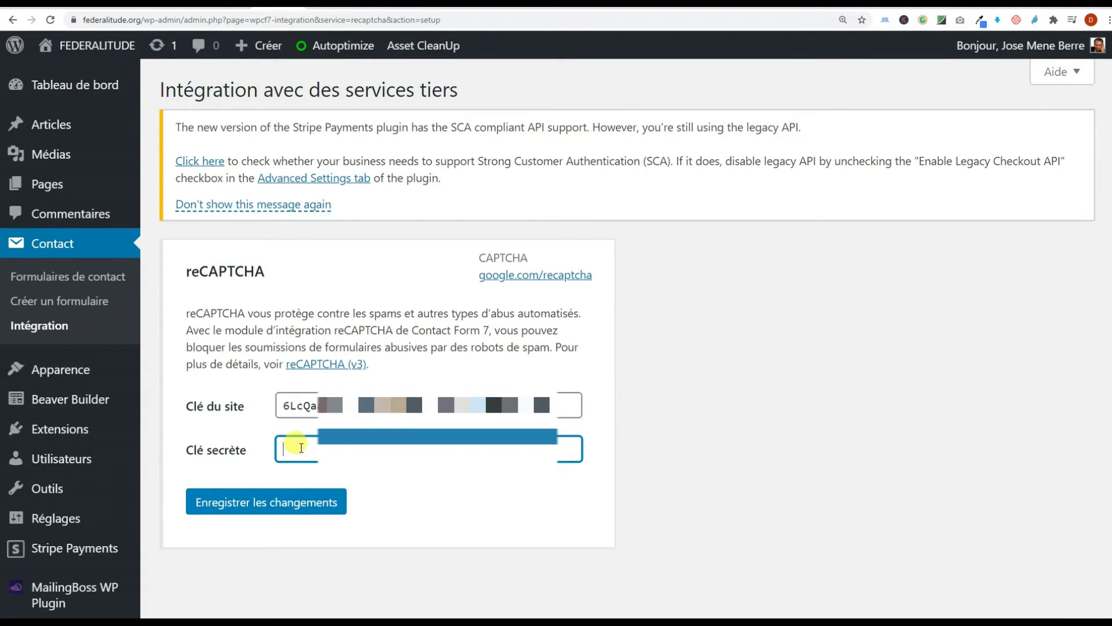
key("ctrl+v")
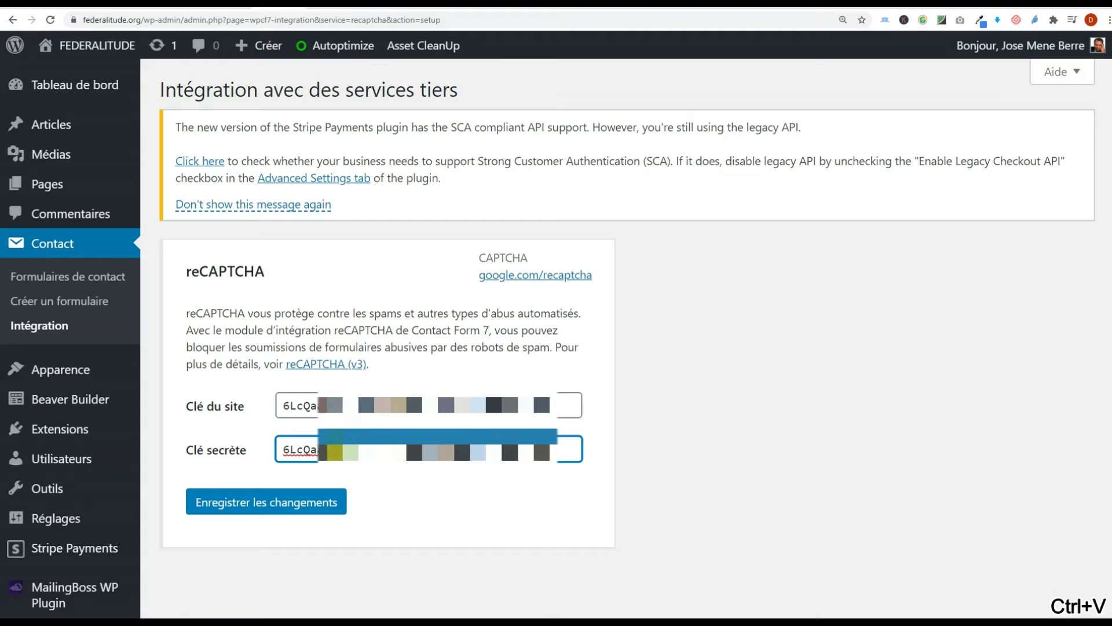
left_click(288, 504)
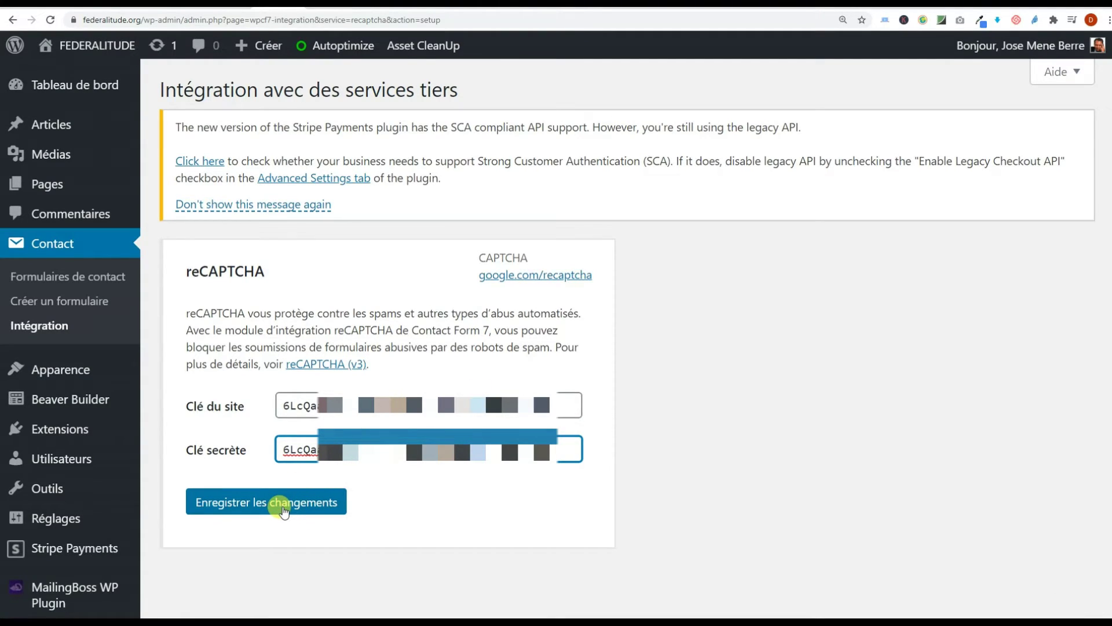
left_click(283, 509)
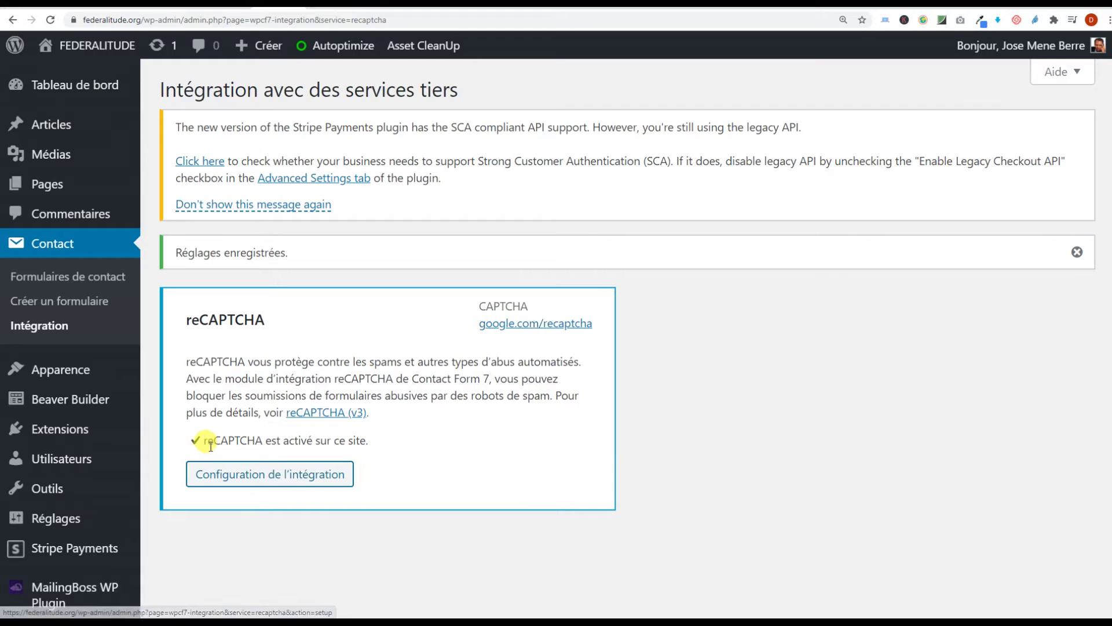
left_click_drag(373, 442, 193, 446)
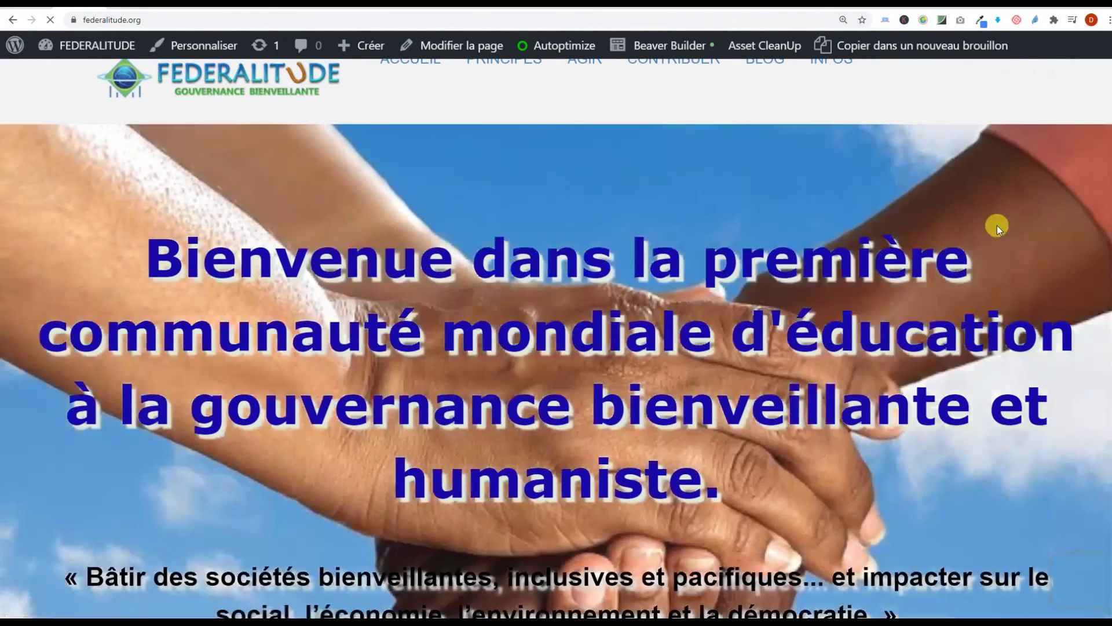
Switch to the browser window showing the public contact page, reload it and check it for the reCAPTCHA badge.
key("alt+Tab")
left_click(203, 20)
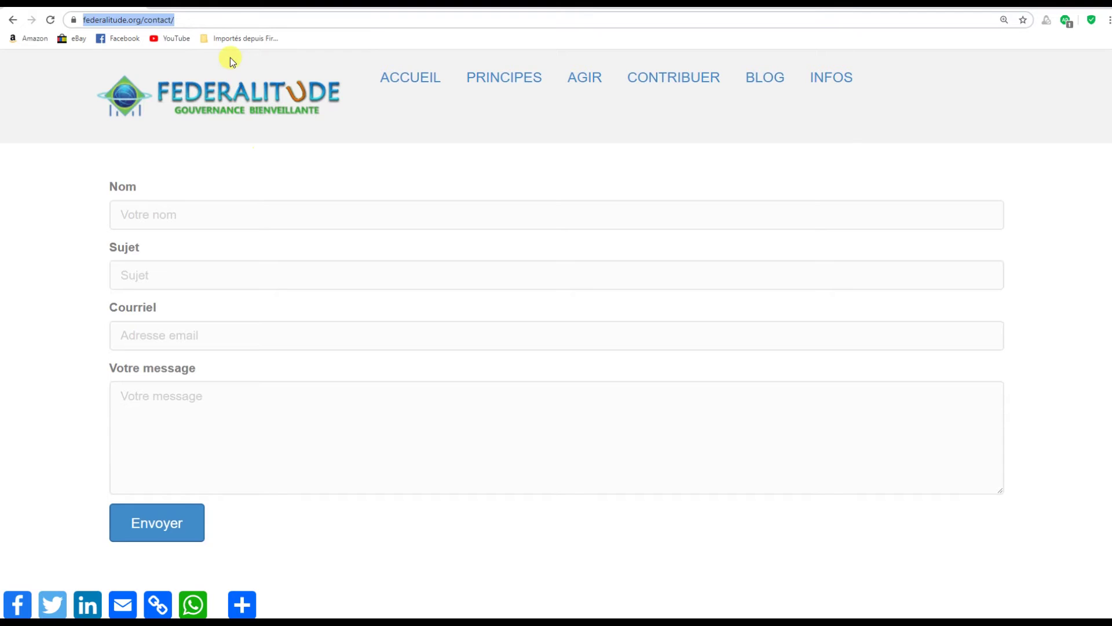
key("F5")
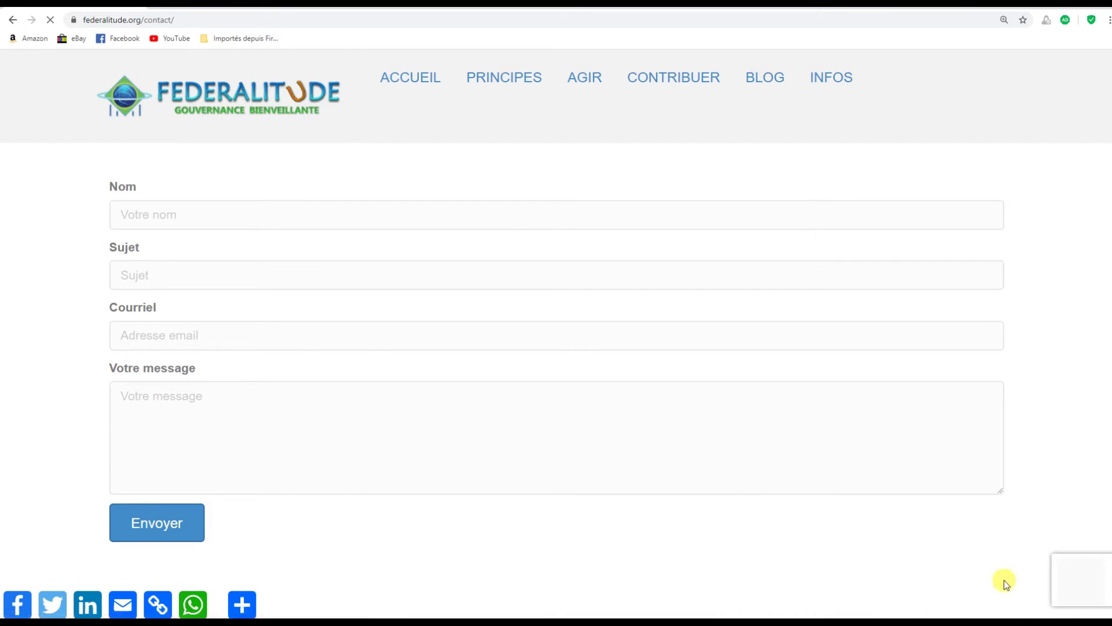
mouse_move(1082, 585)
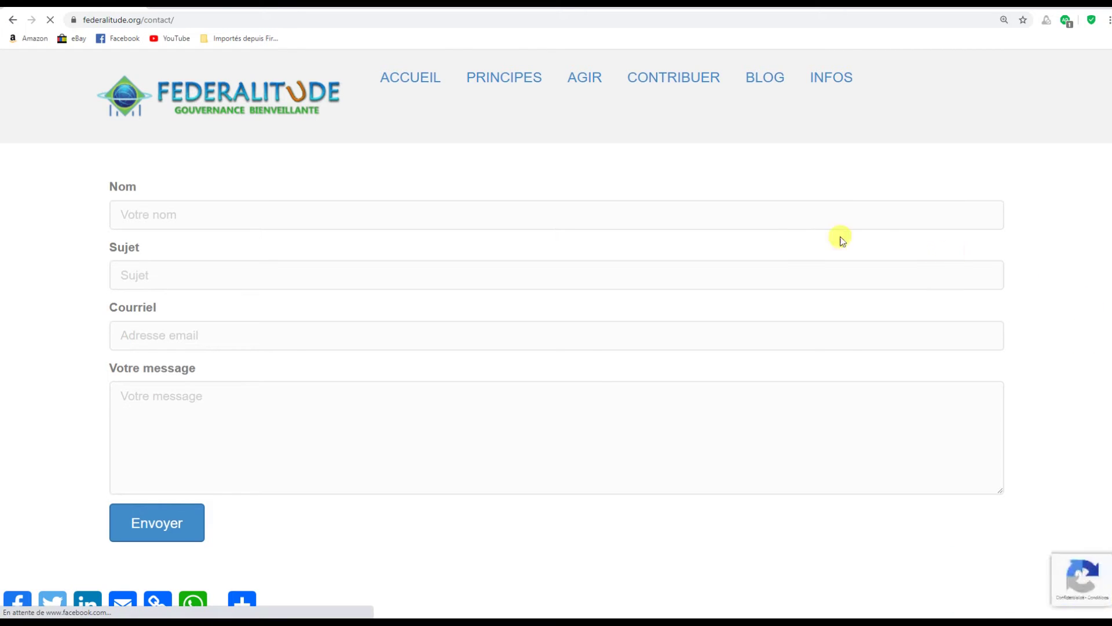
scroll(985, 372, "down", 6)
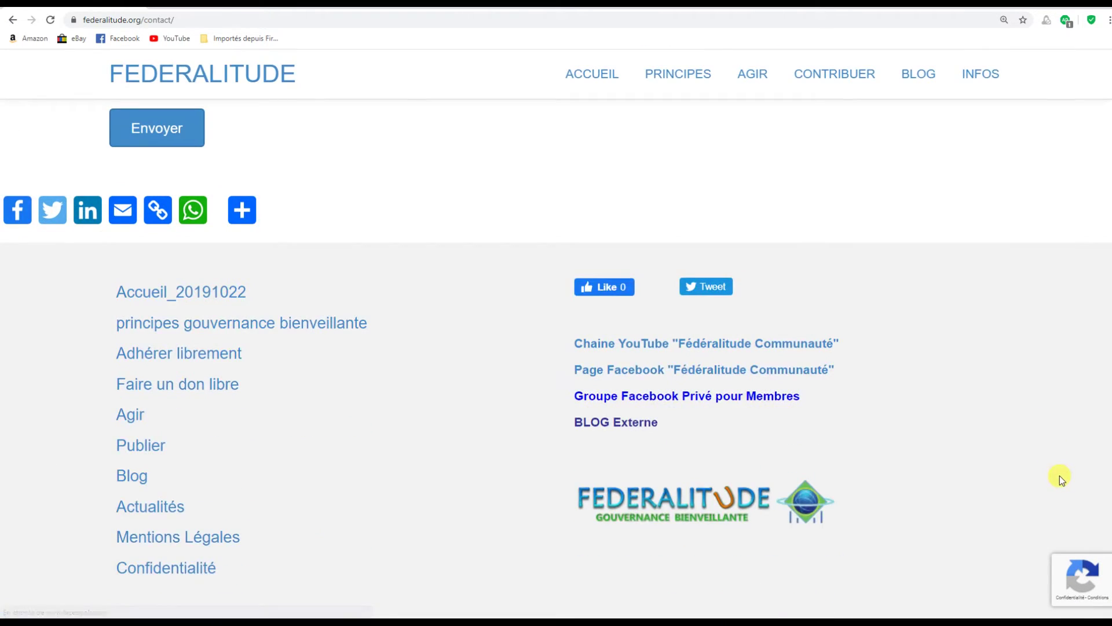
scroll(948, 141, "up", 6)
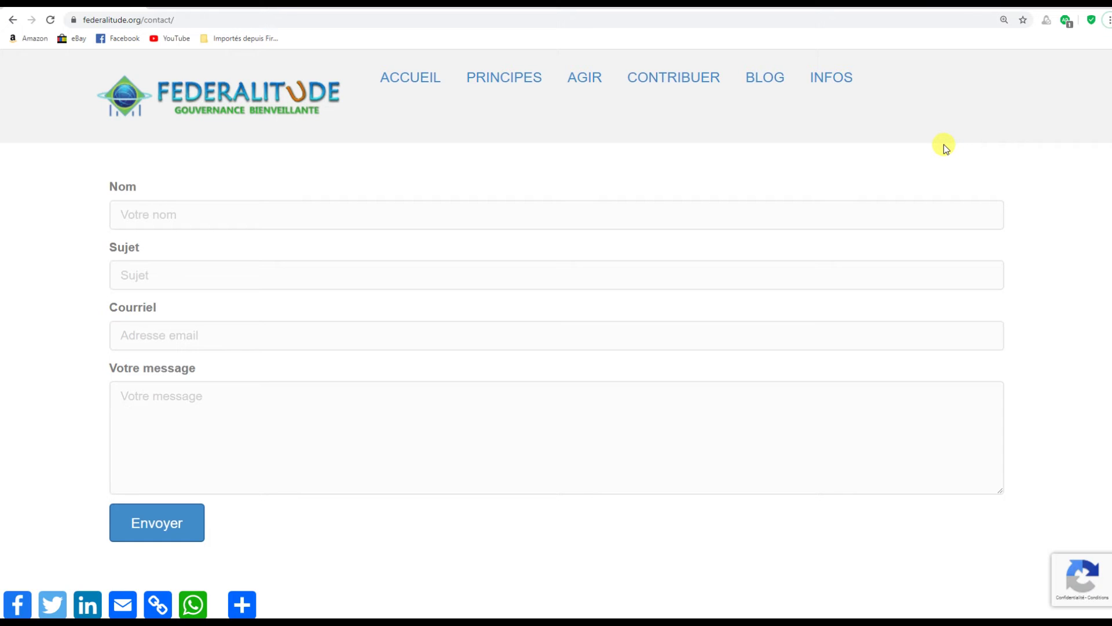
Return to the WordPress admin, find the Contact page in the list of all pages and open it in Beaver Builder.
key("alt+Tab")
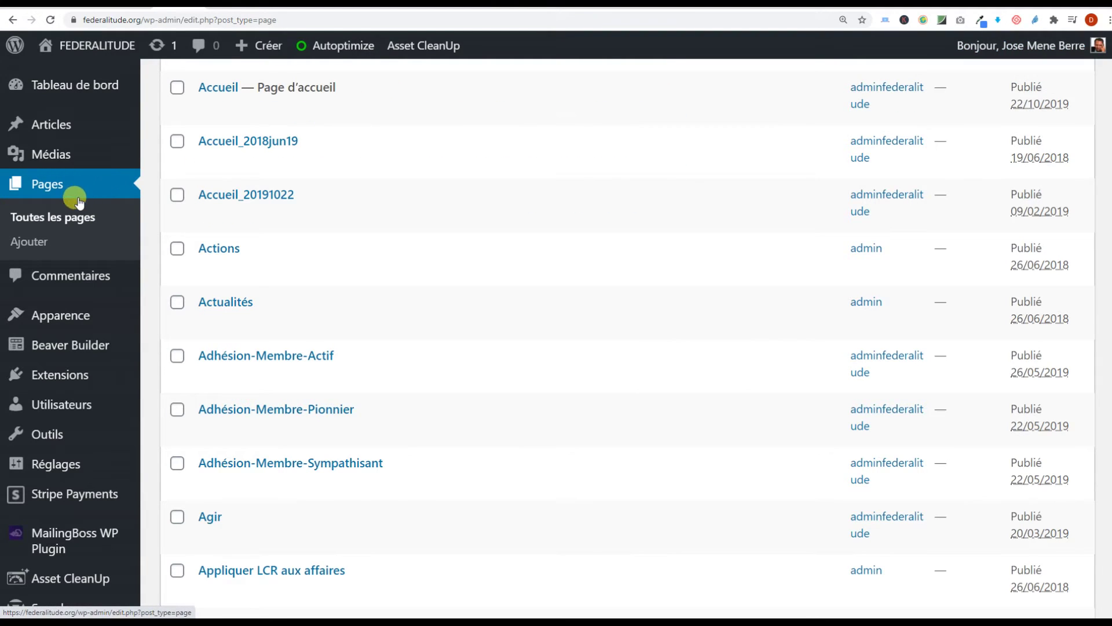
scroll(46, 184, "up", 1)
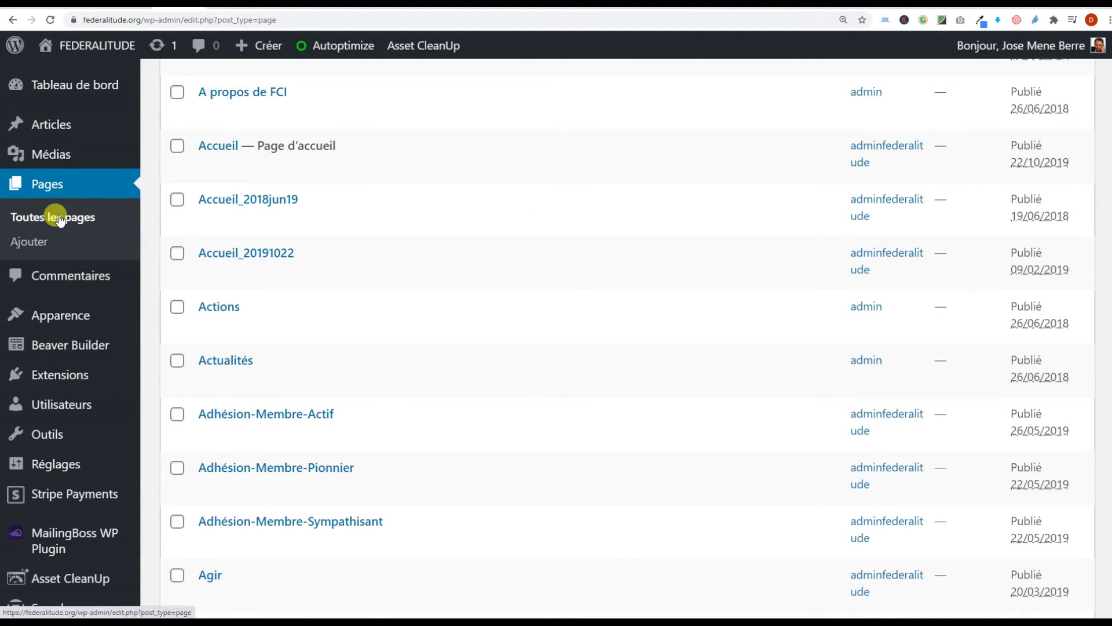
left_click(60, 219)
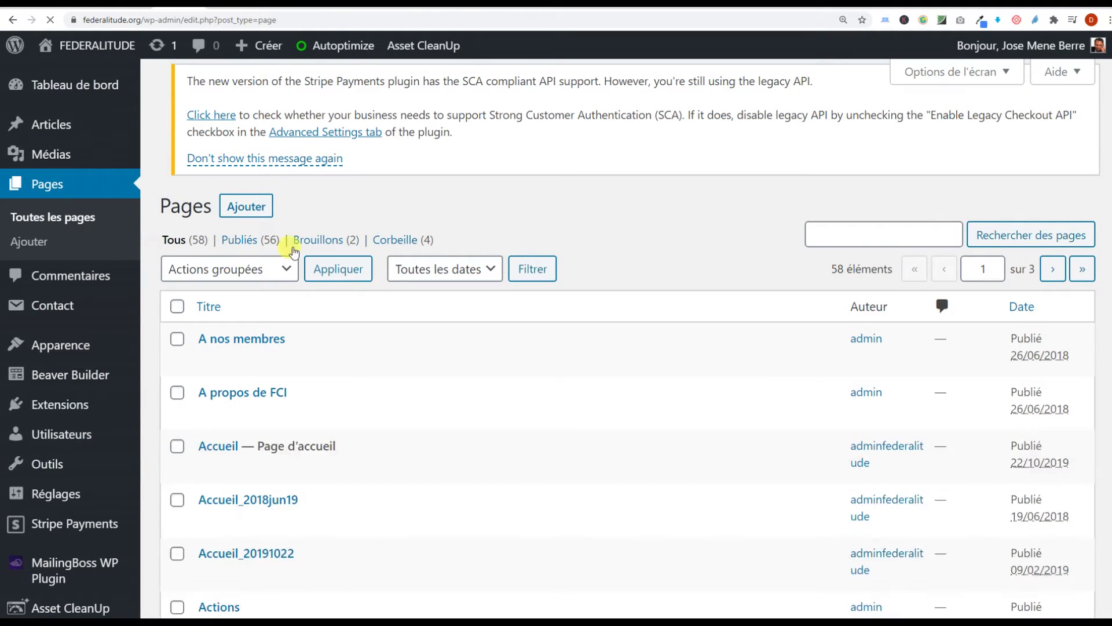
scroll(297, 249, "down", 10)
scroll(326, 291, "down", 5)
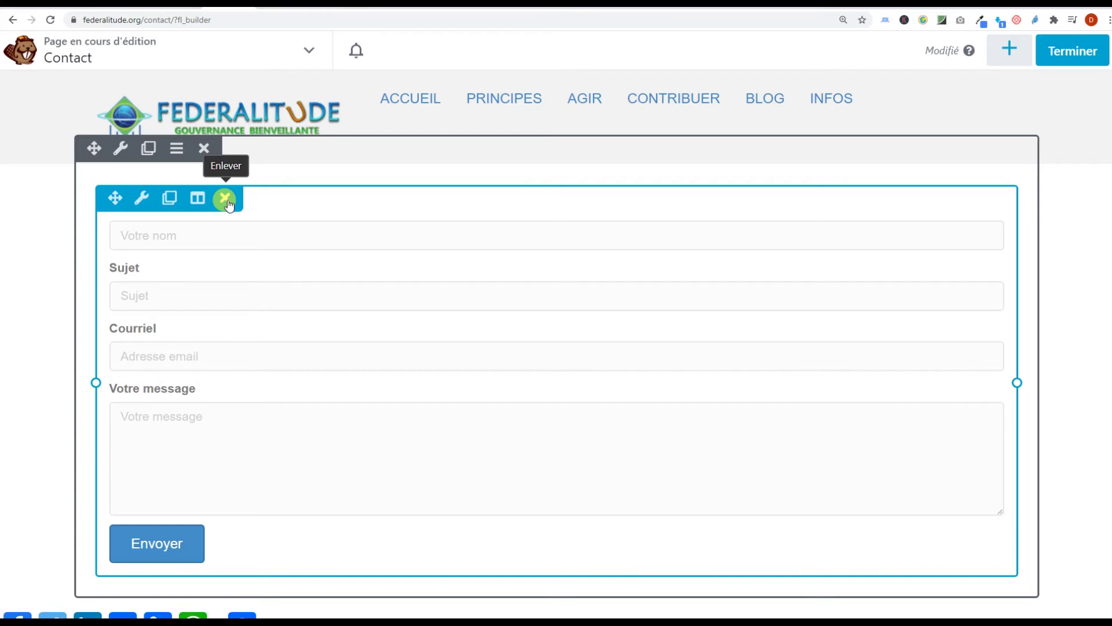
Delete the existing contact form module from the Contact page and insert a new Formulaire de contact module in its place.
left_click(225, 201)
left_click(606, 86)
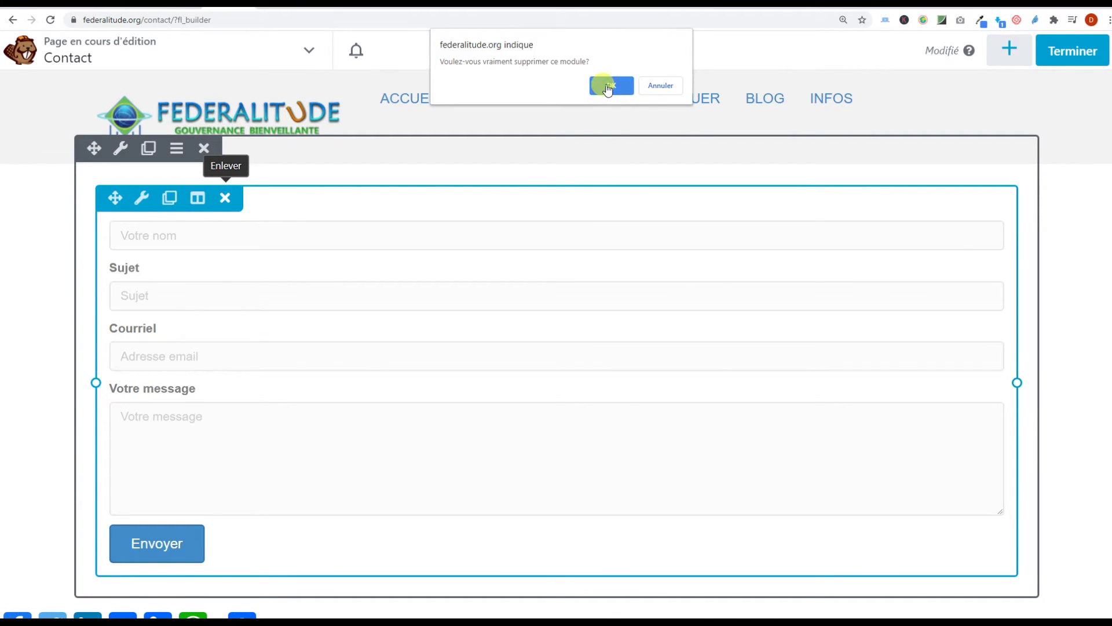
left_click(1011, 53)
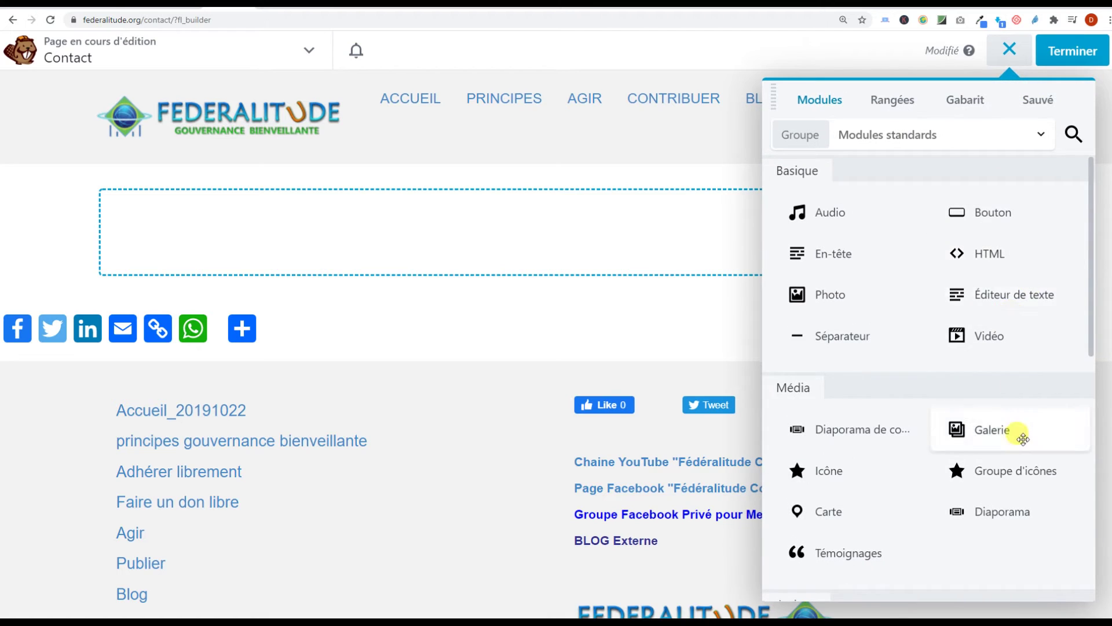
scroll(1020, 440, "down", 2)
scroll(1021, 442, "down", 4)
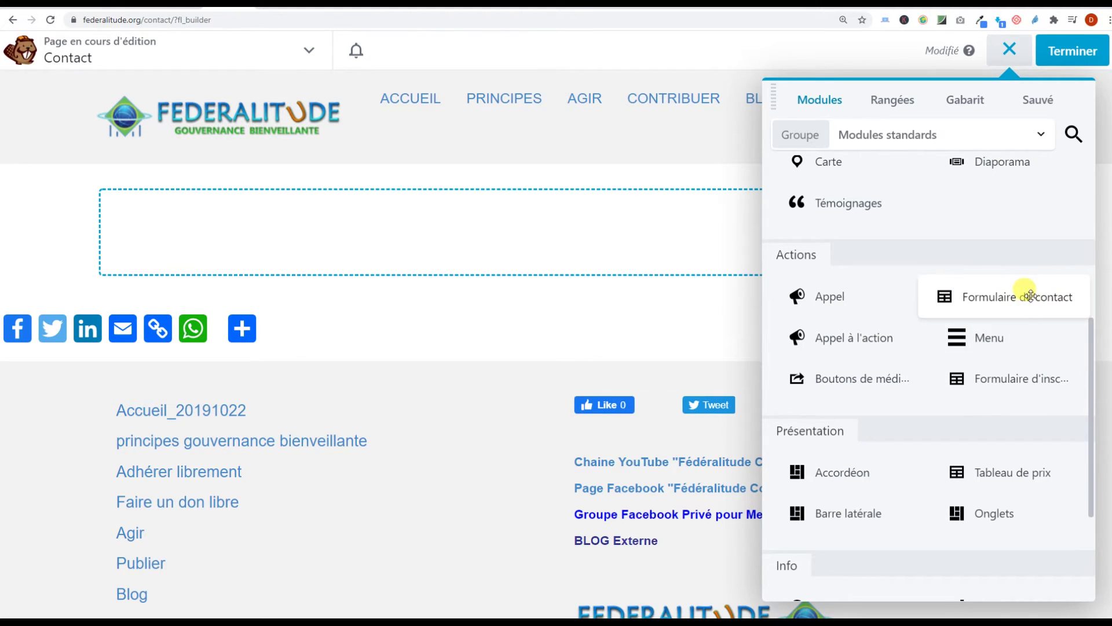
left_click_drag(1026, 300, 332, 274)
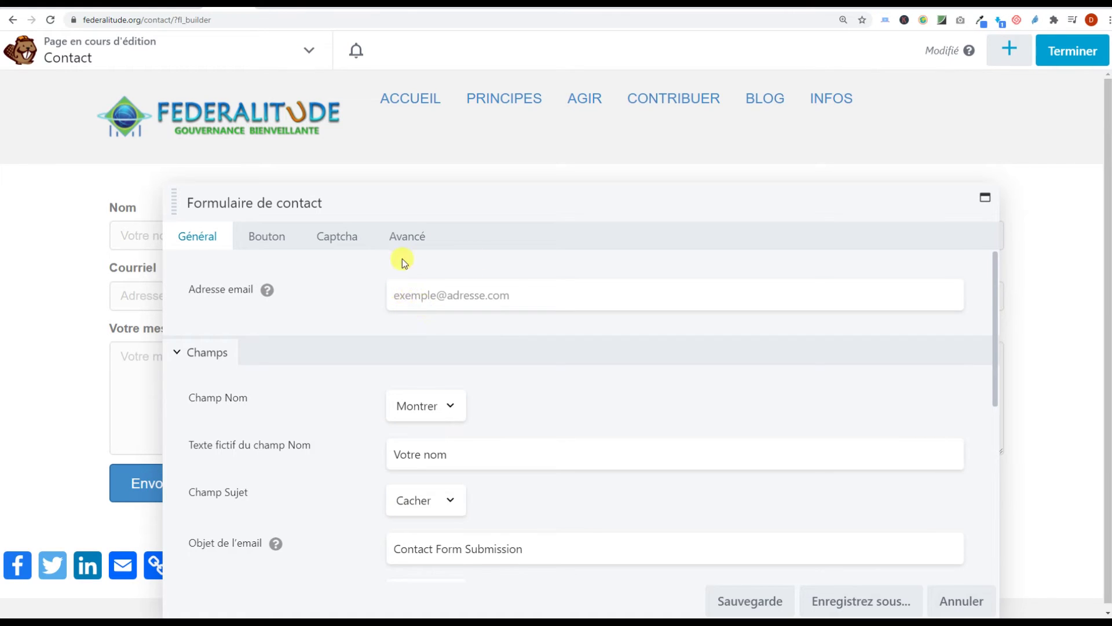
Set the Champ Sujet option of the new contact form to Montrer.
scroll(464, 359, "down", 2)
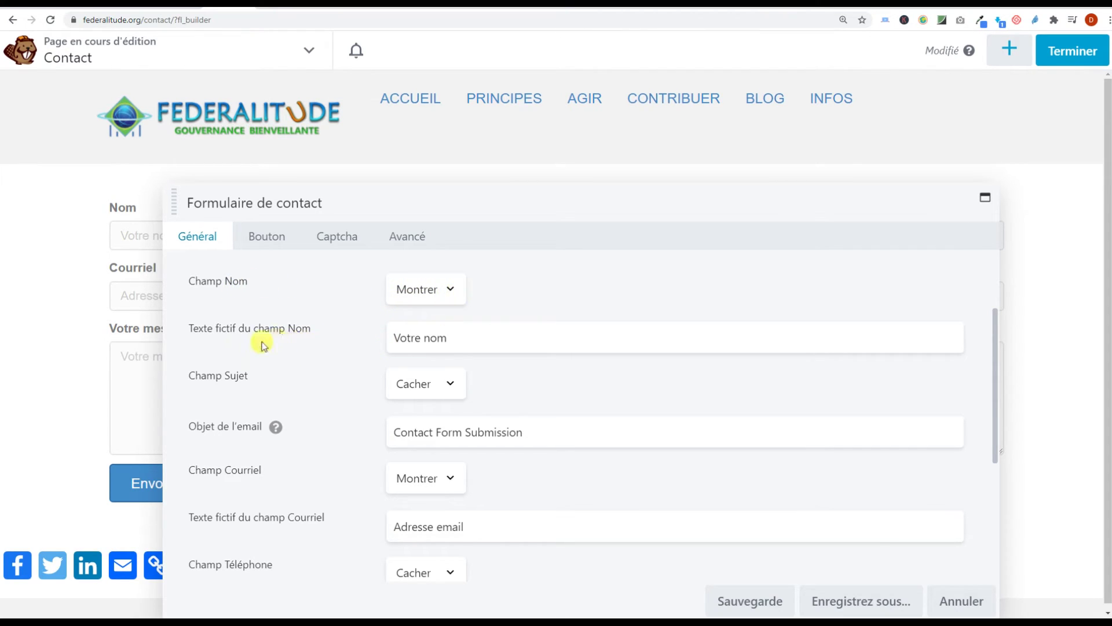
left_click_drag(382, 196, 459, 199)
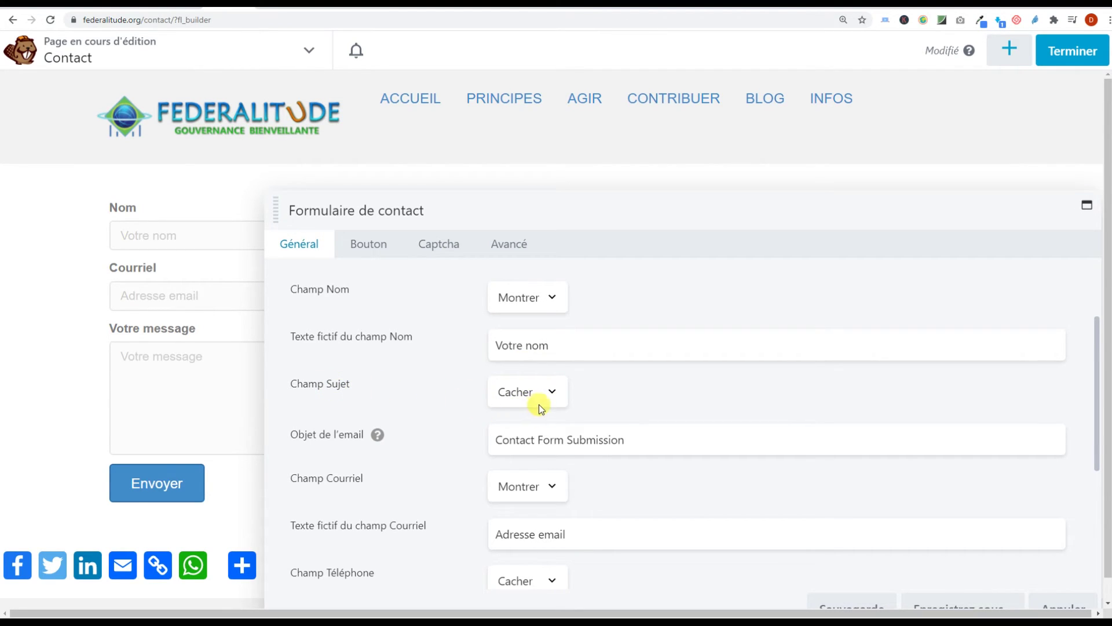
left_click(558, 398)
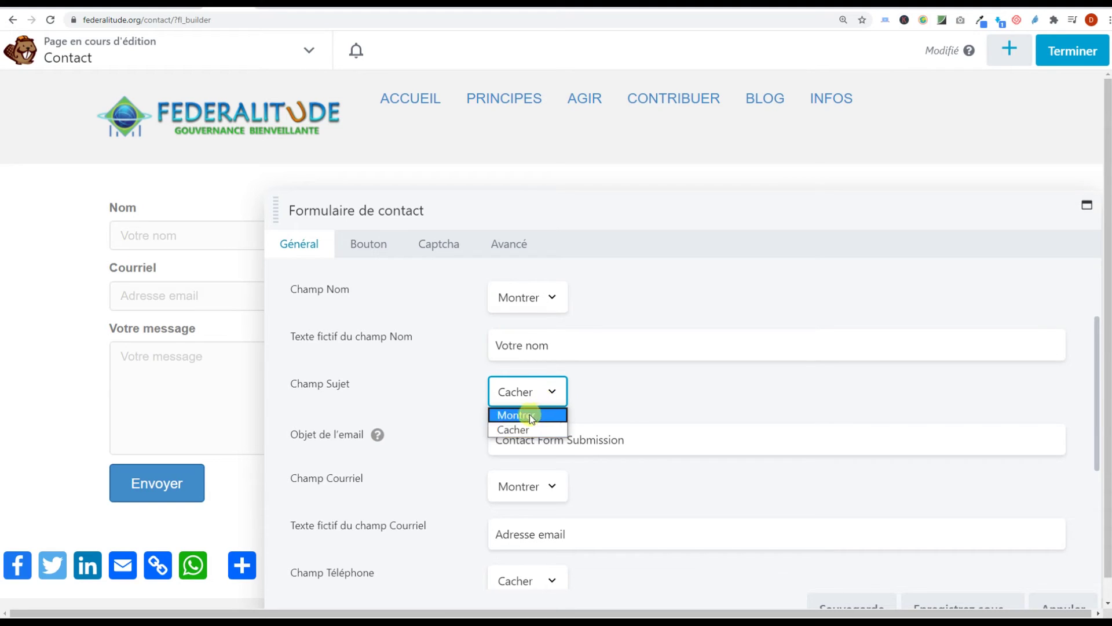
left_click(529, 415)
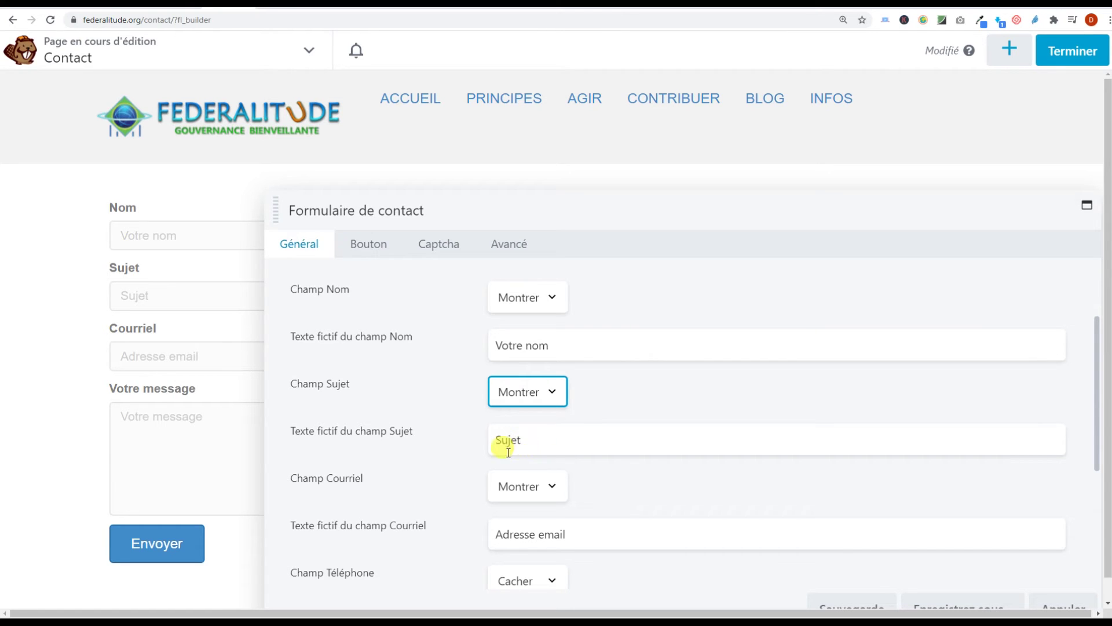
Review the remaining field options, including the terms and conditions checkbox choices, and save the contact form settings.
scroll(546, 417, "down", 2)
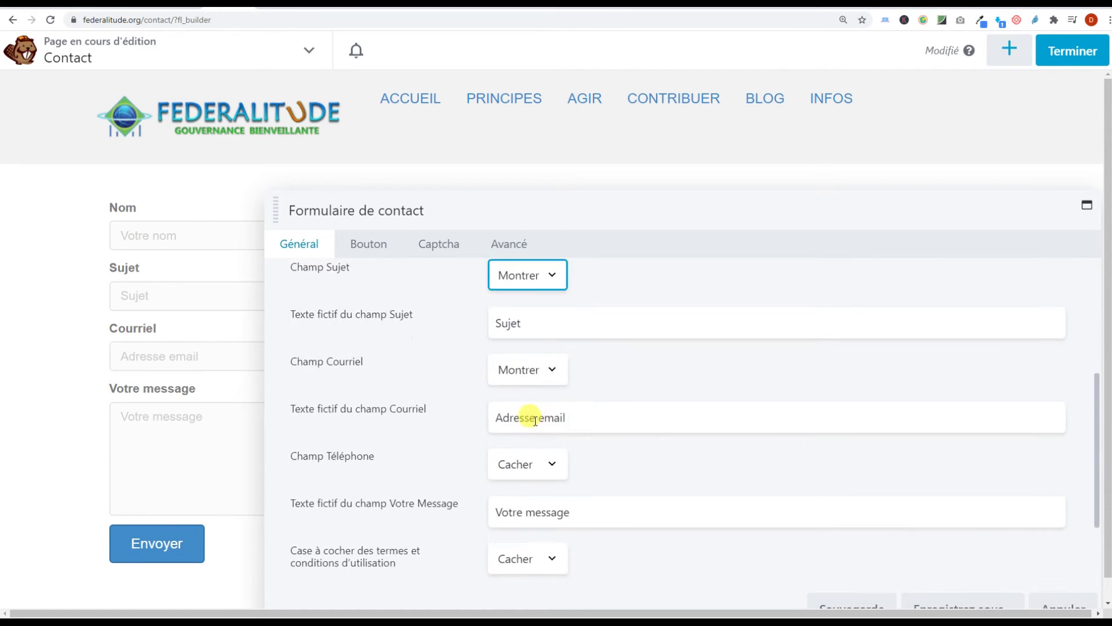
scroll(584, 440, "down", 2)
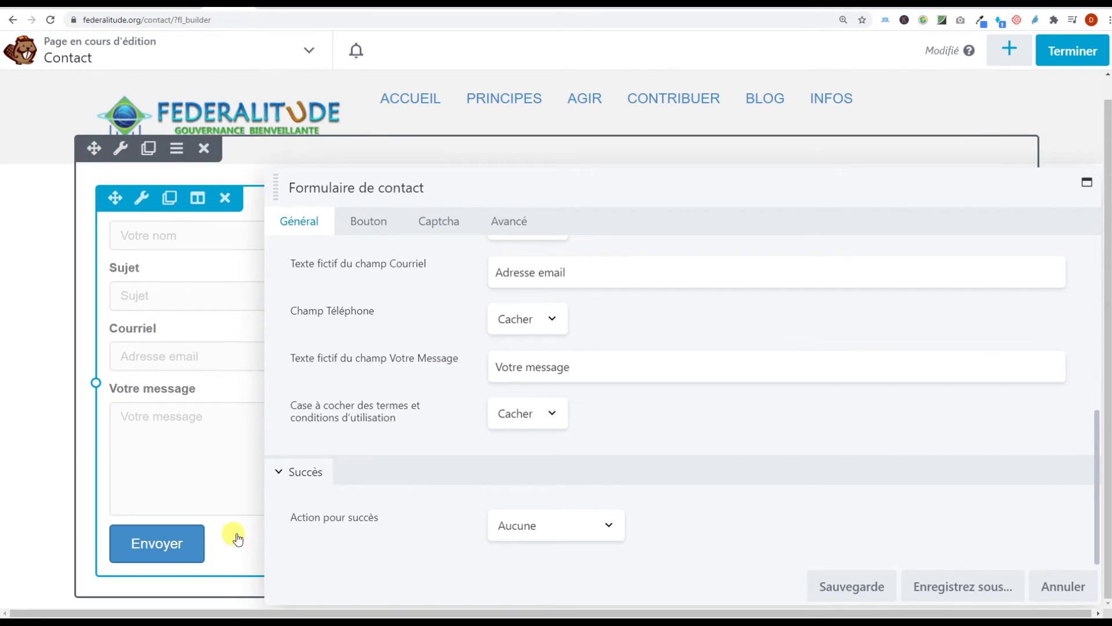
left_click(538, 418)
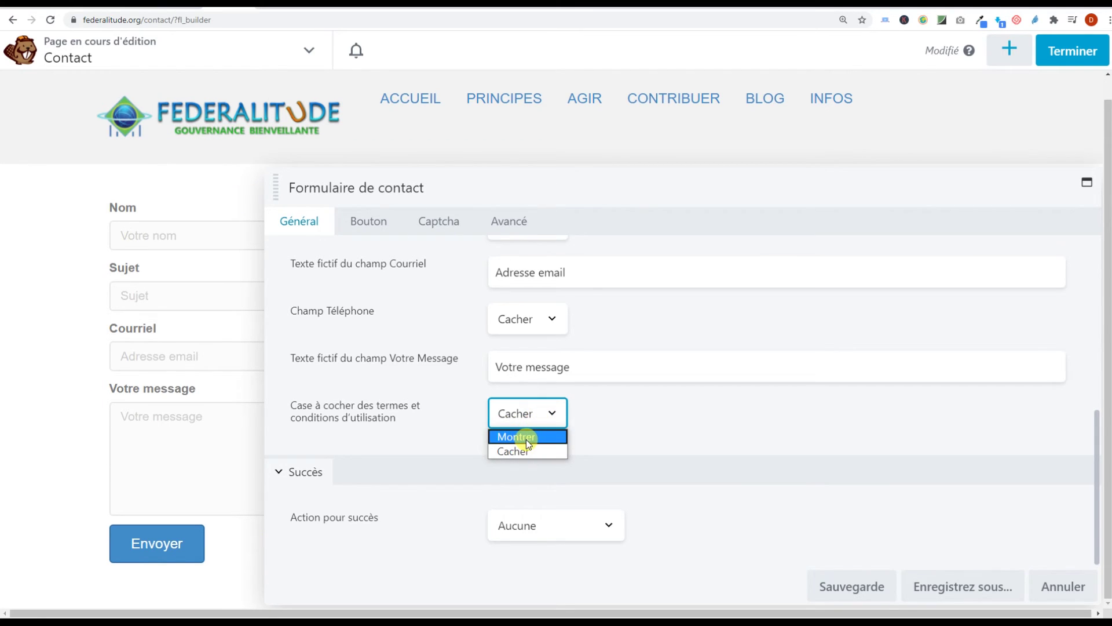
left_click(629, 415)
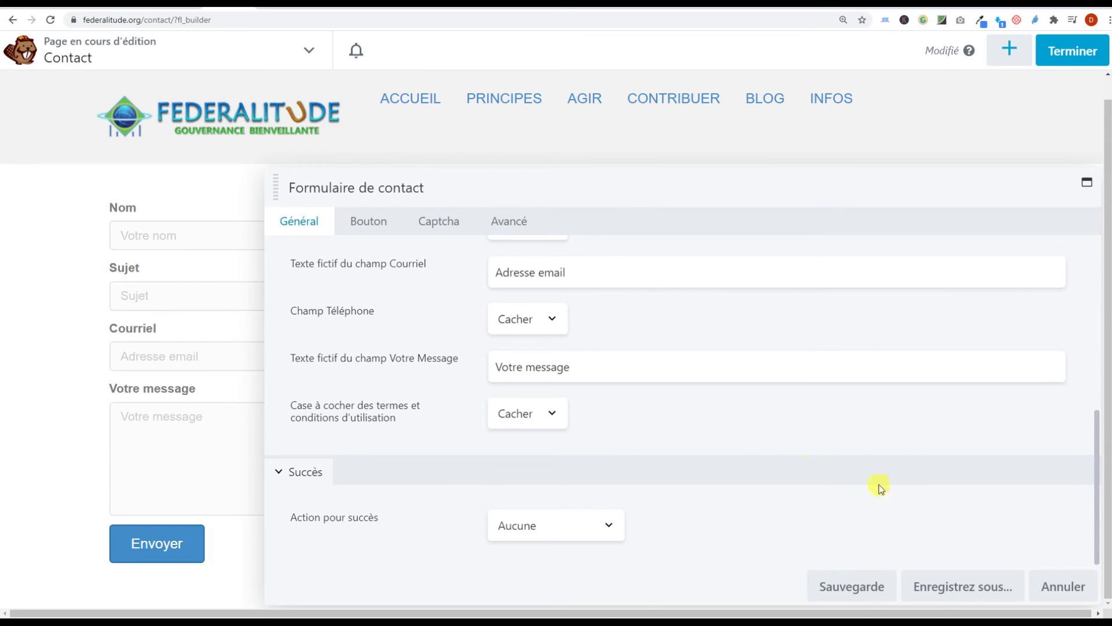
left_click(860, 588)
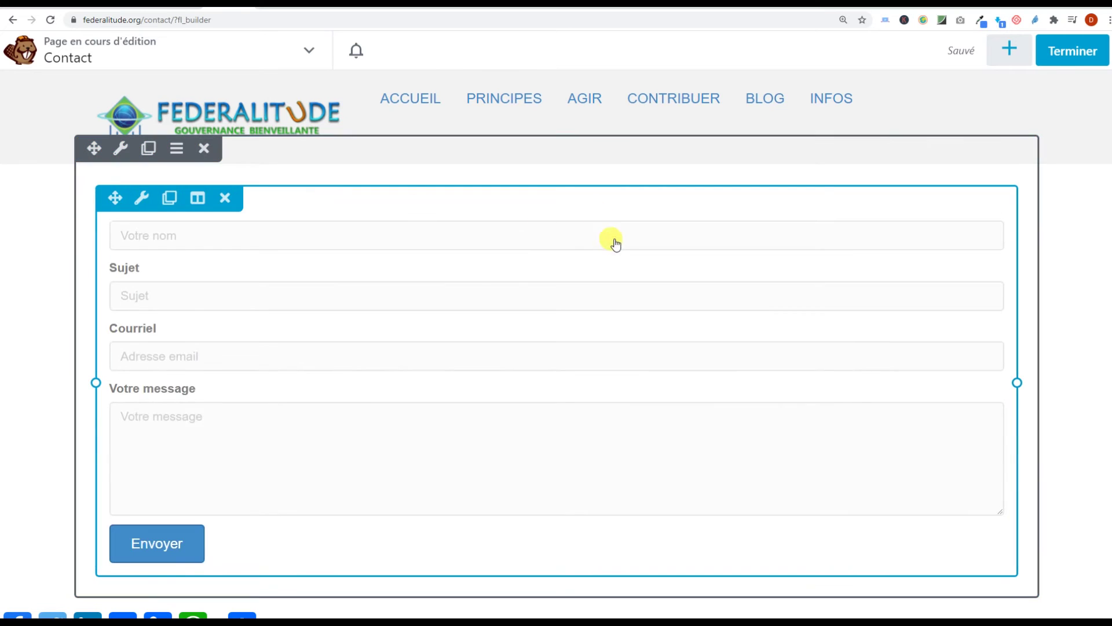
Open the captcha settings of the contact form module on the Contact page and set reCAPTCHA Field to Montrer.
key("ctrl+minus")
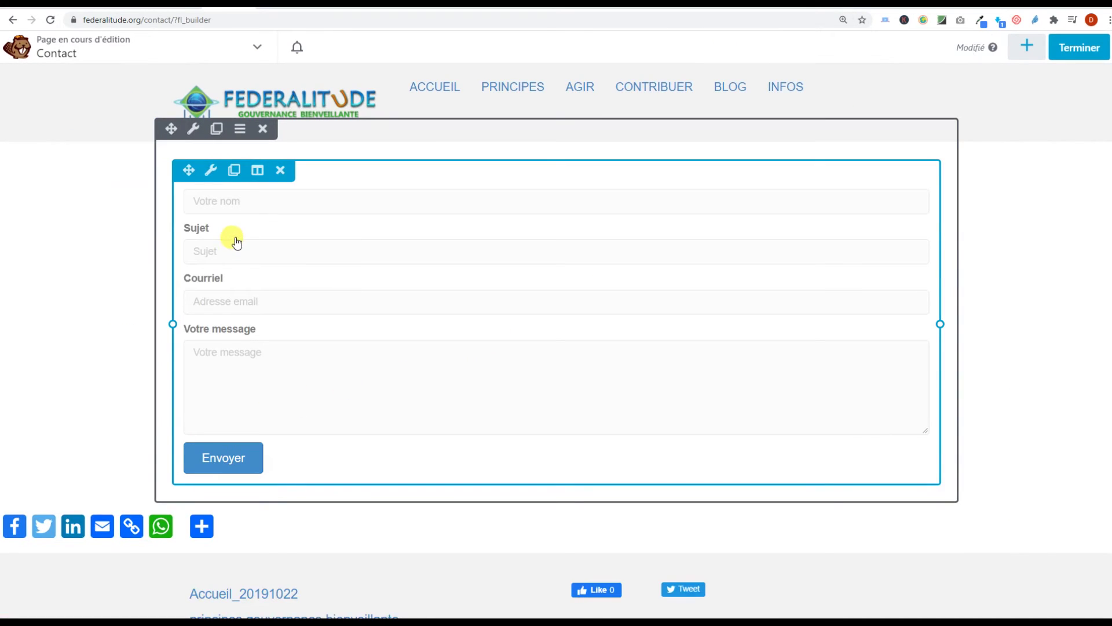
left_click(211, 171)
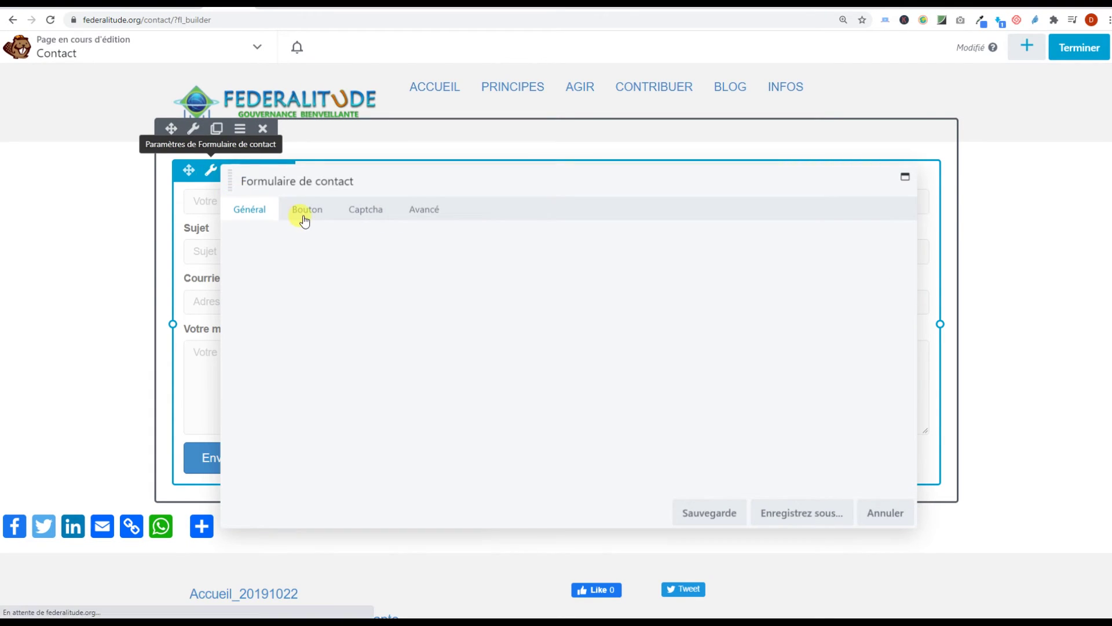
left_click(364, 215)
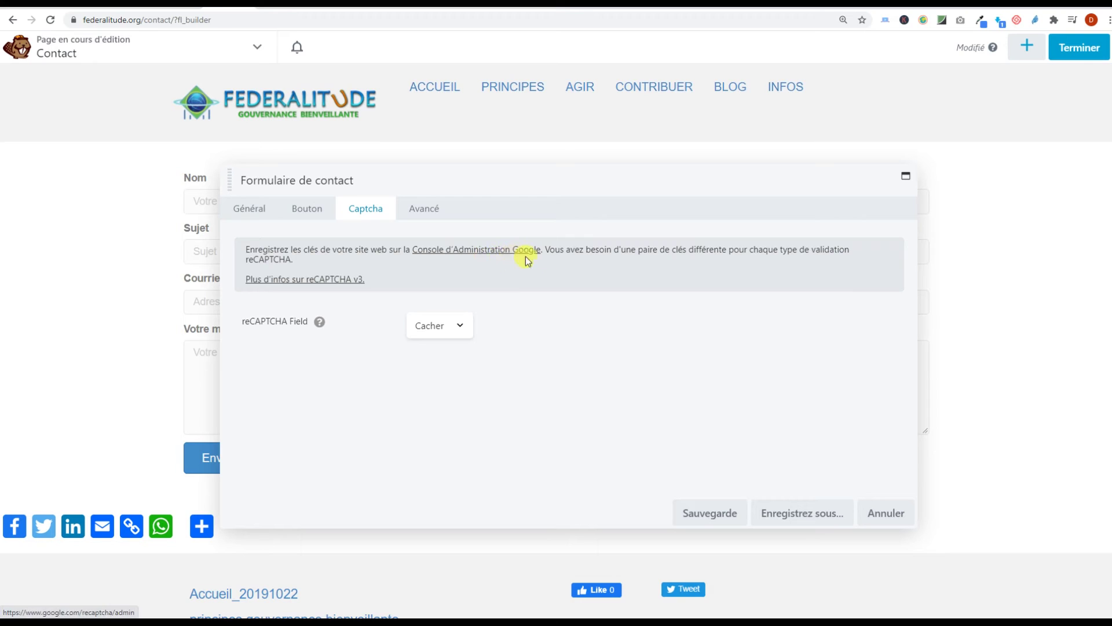
key("ctrl+plus")
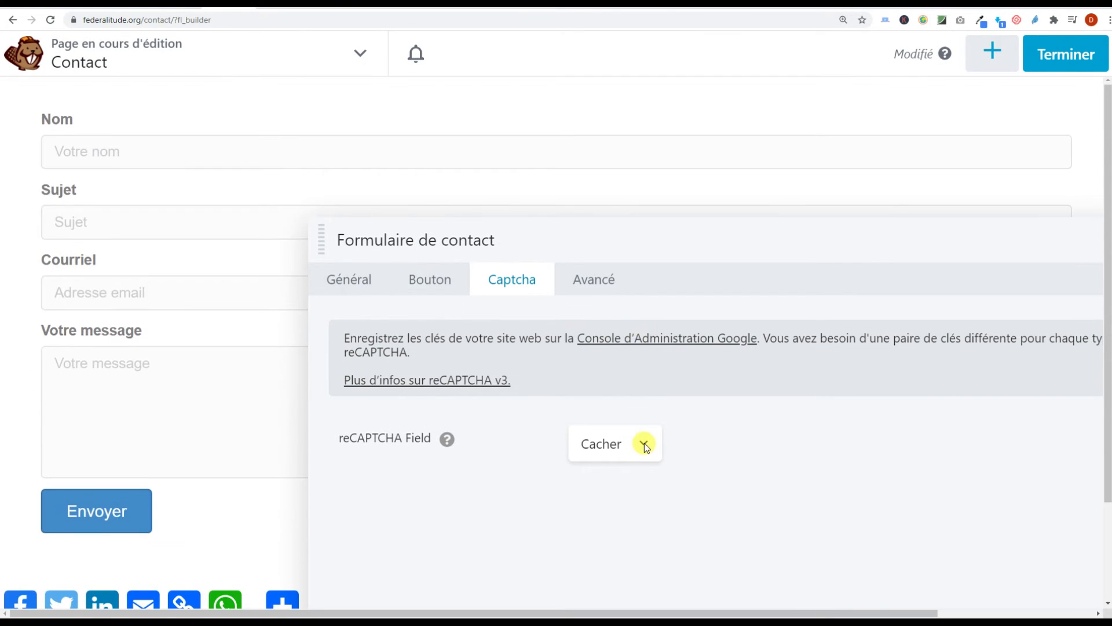
mouse_move(447, 440)
left_click(629, 452)
left_click(645, 469)
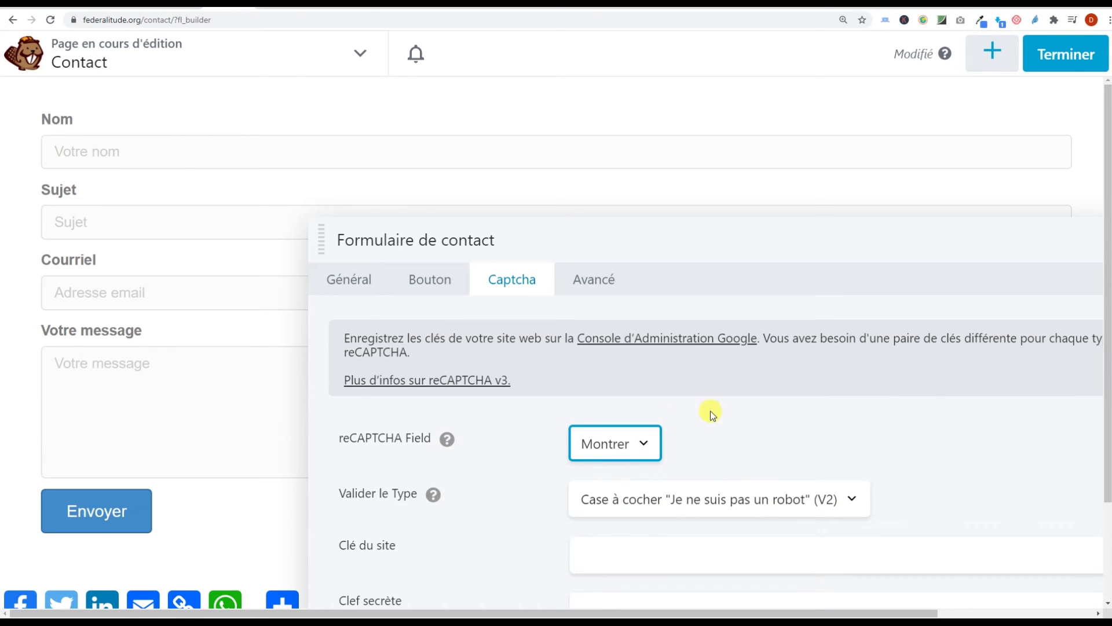
Set the contact form's Valider le Type option to Invisible (V3).
scroll(786, 416, "down", 1)
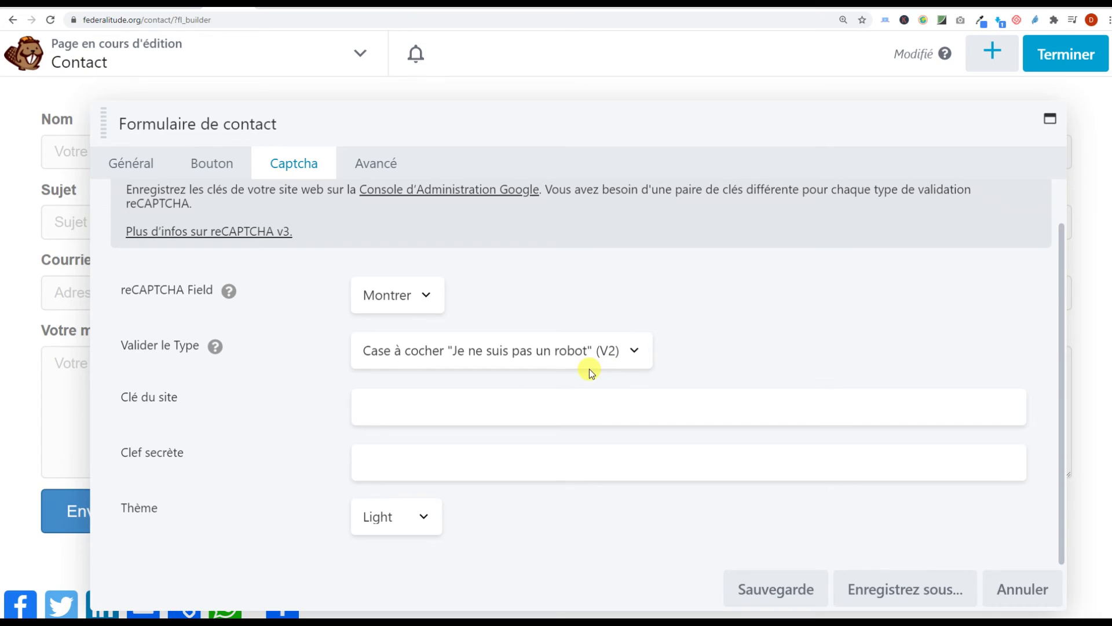
left_click(629, 355)
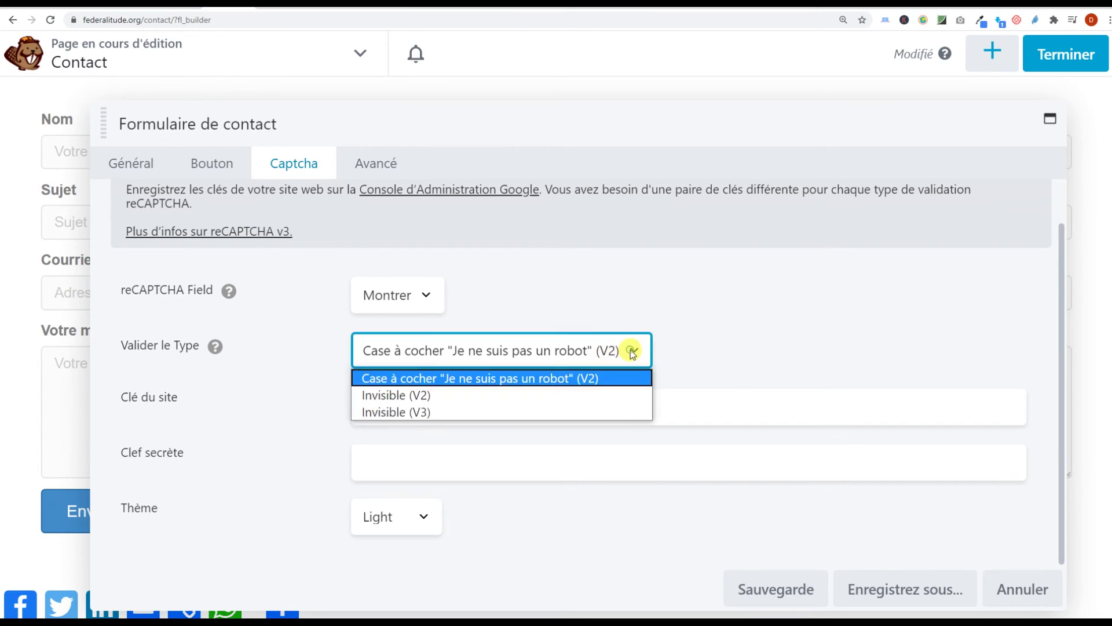
left_click(414, 413)
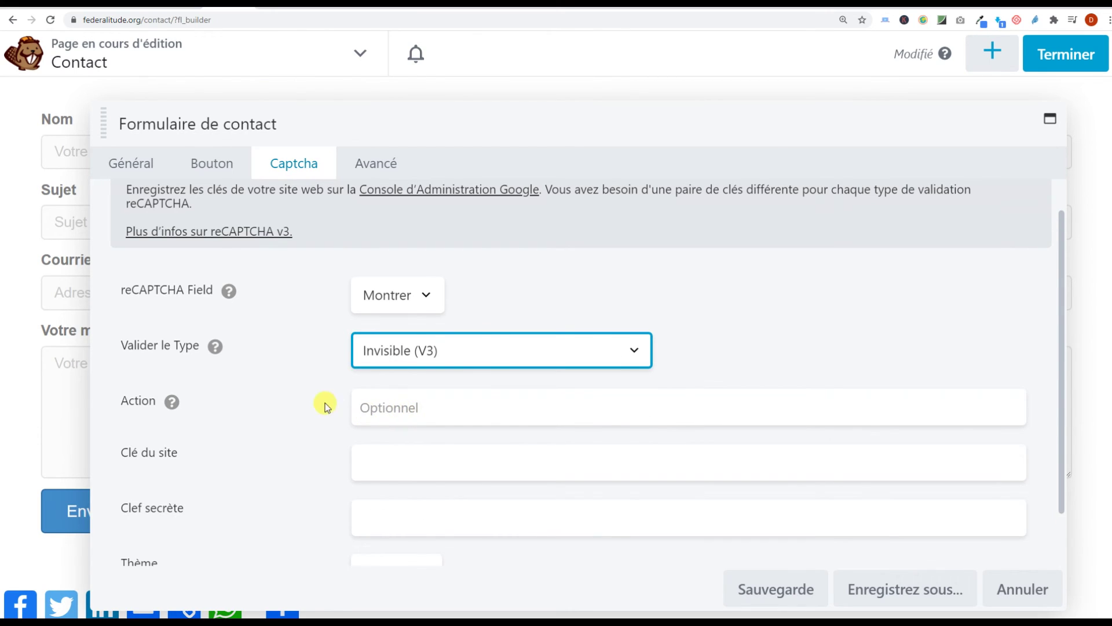
scroll(293, 392, "down", 1)
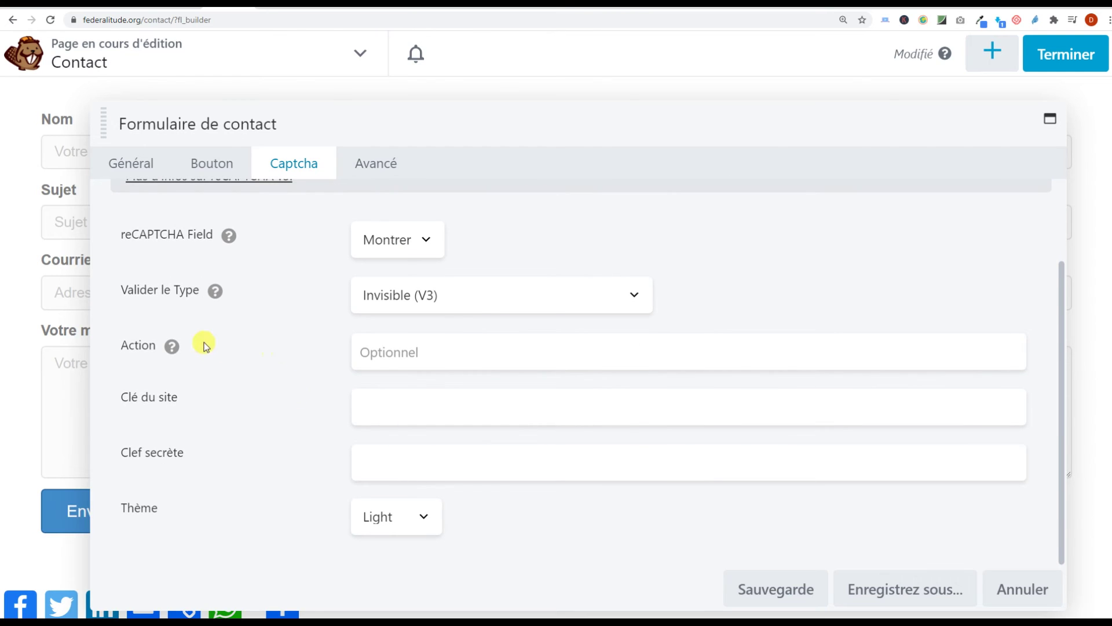
mouse_move(172, 355)
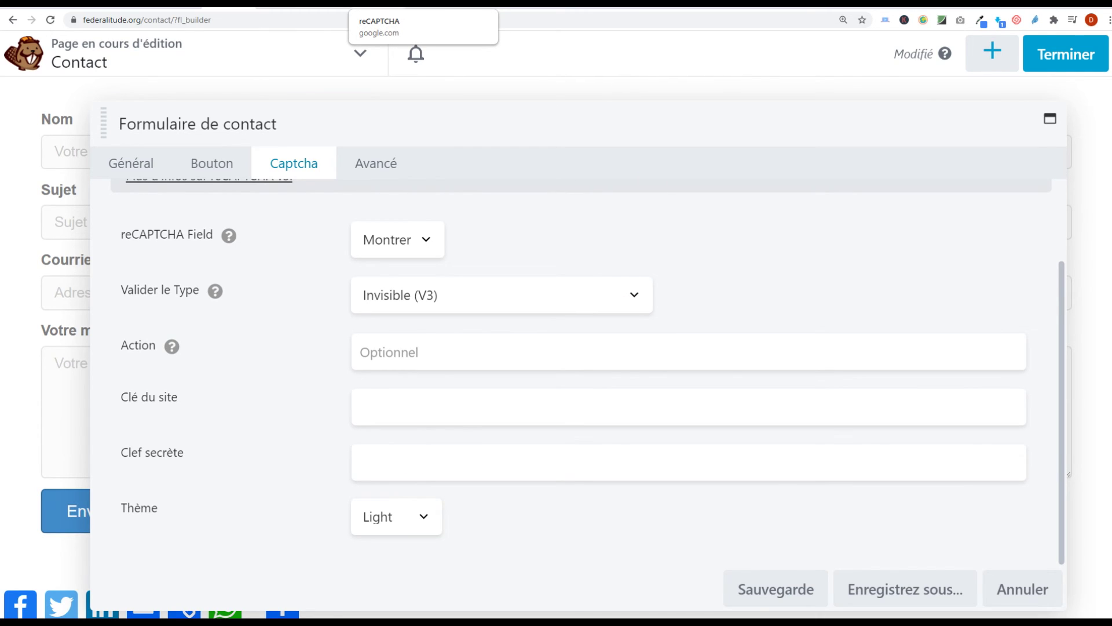
Copy the site key and the secret key from the Google reCAPTCHA page into the form's Clé du site and Clef secrète fields.
left_click(412, 4)
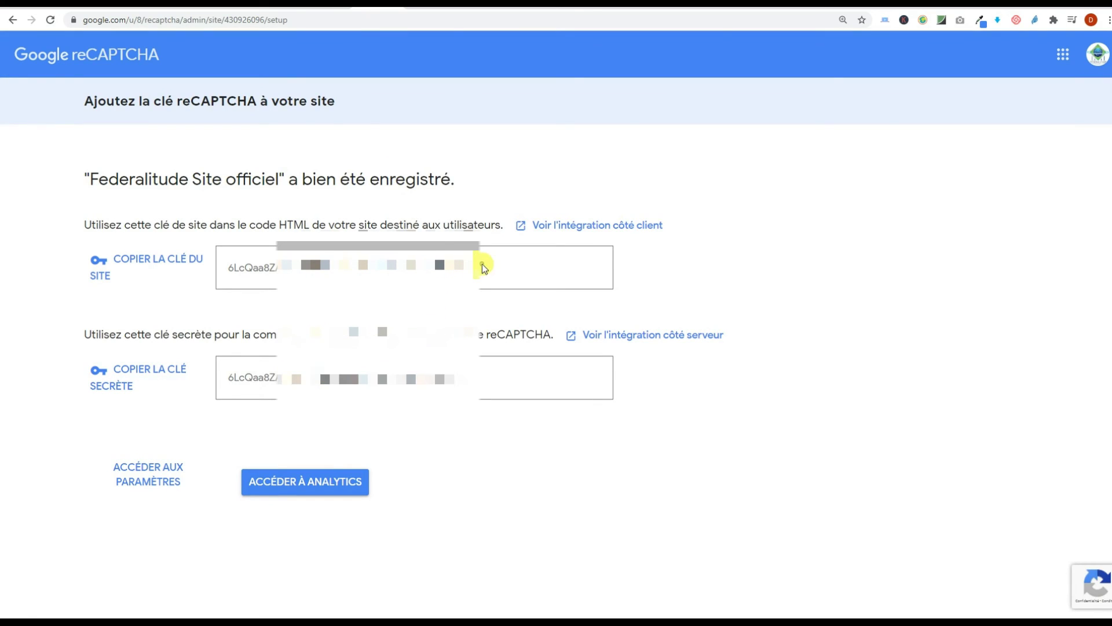
left_click_drag(491, 268, 231, 268)
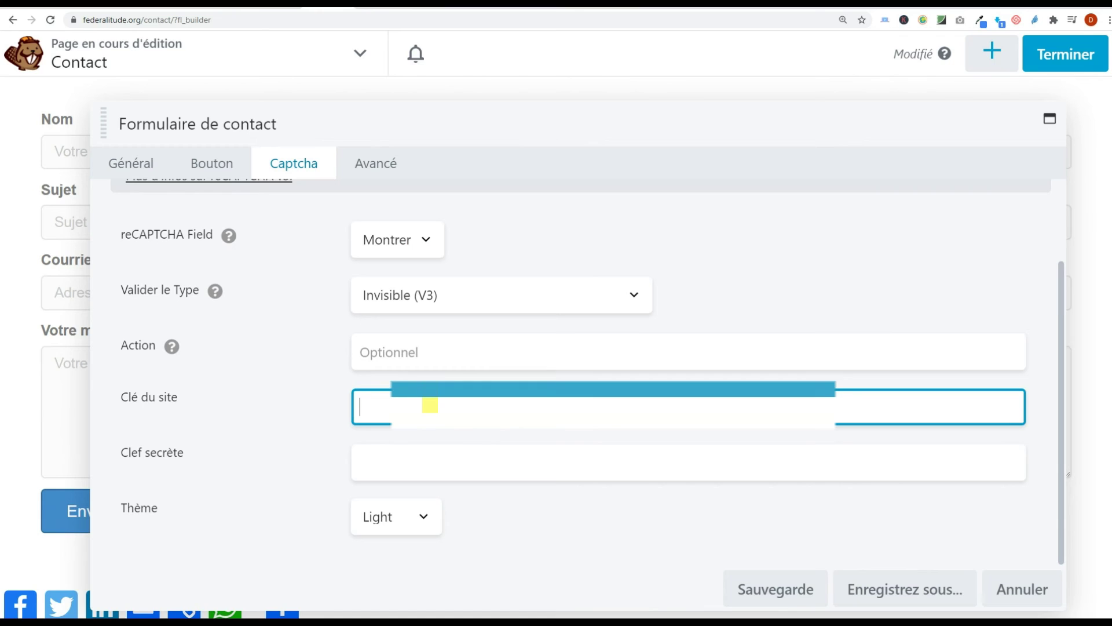
key("ctrl+v")
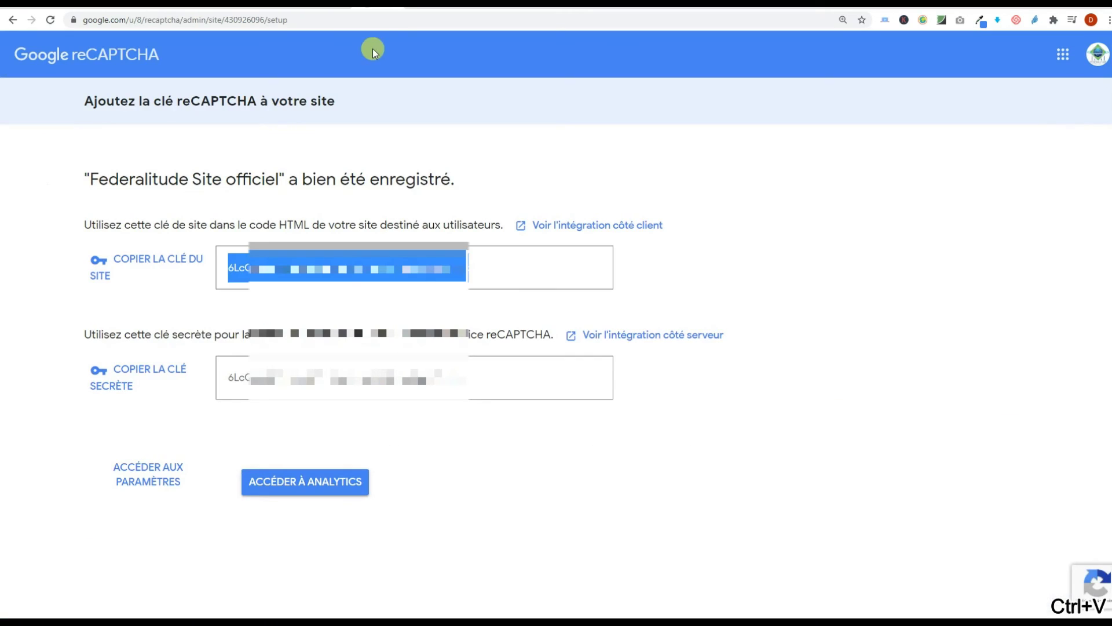
left_click_drag(493, 376, 214, 380)
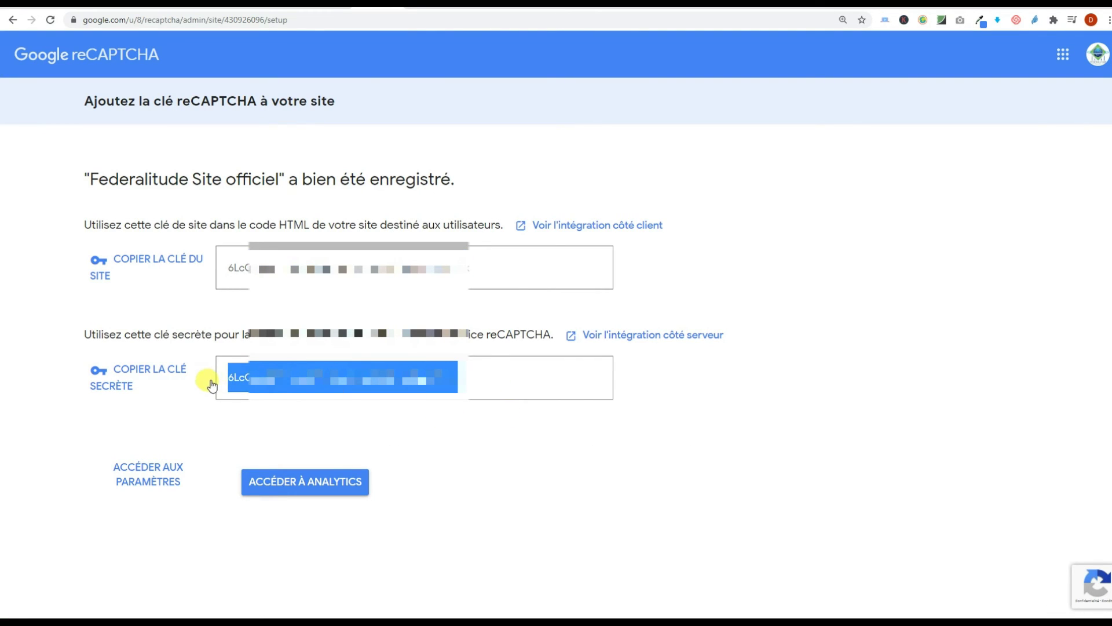
key("ctrl+c")
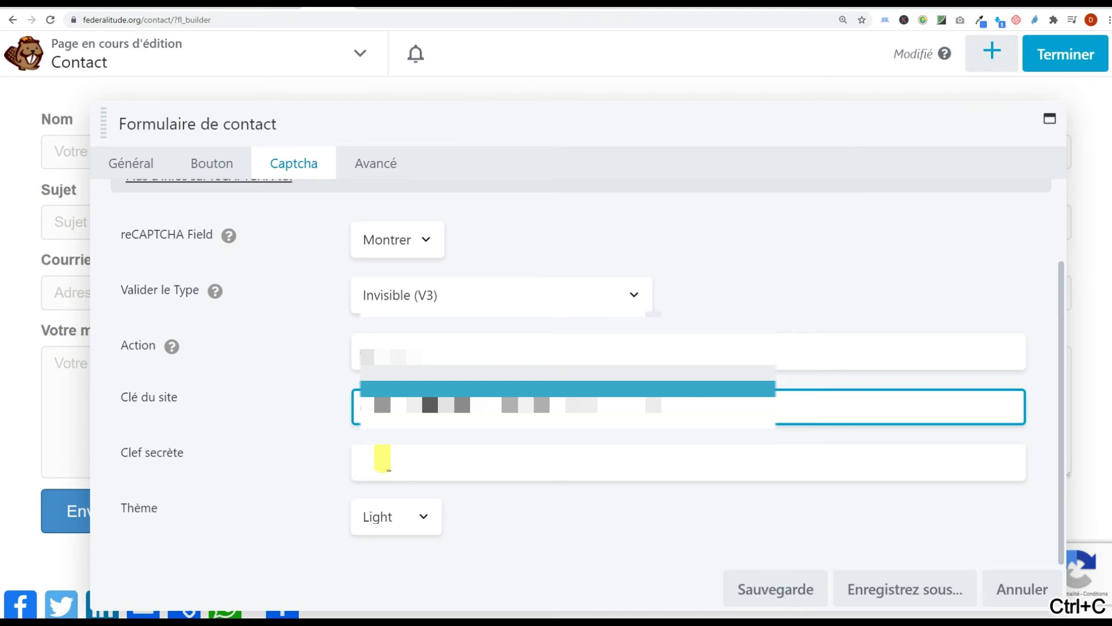
left_click(387, 461)
key("ctrl+v")
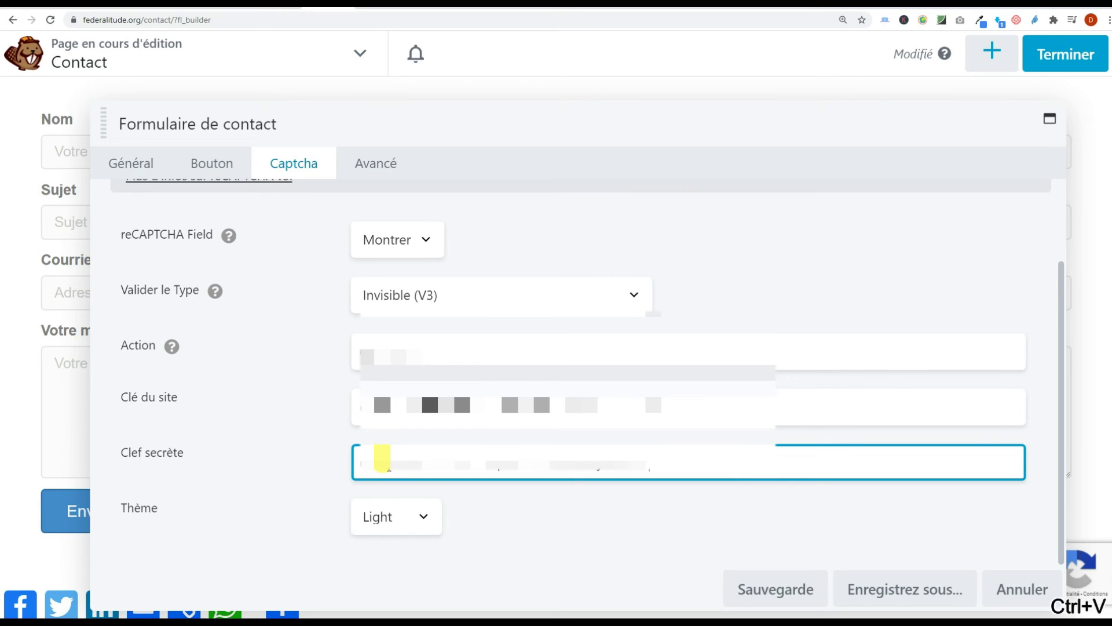
left_click(560, 520)
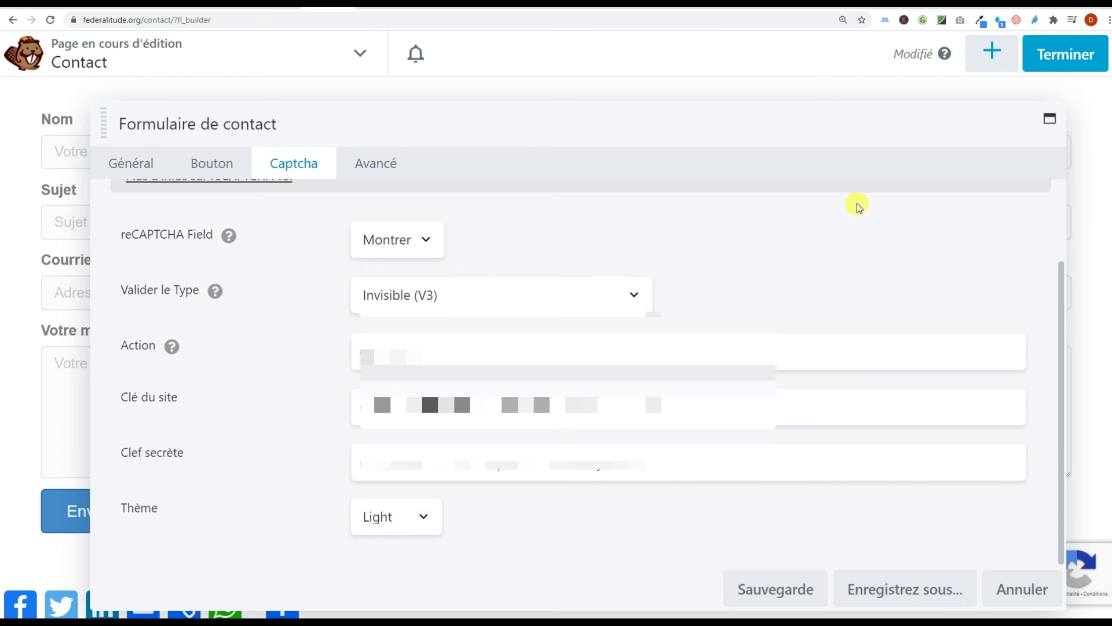
Save the contact form module's reCAPTCHA settings and return to the page layout.
left_click_drag(749, 119, 690, 91)
left_click(730, 568)
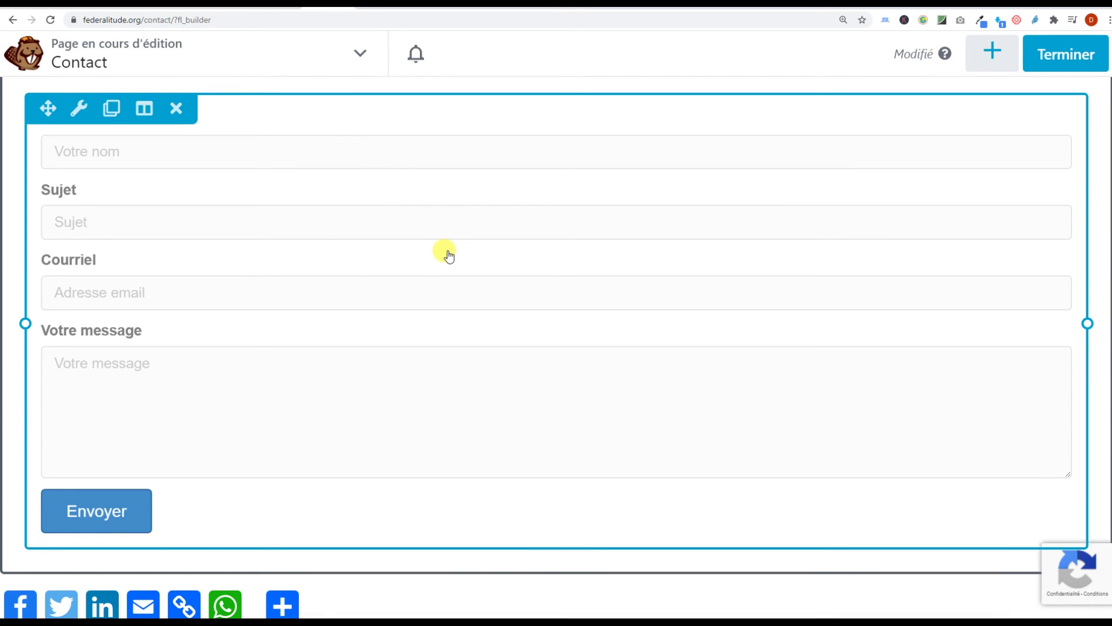
key("ctrl+minus")
key("ctrl+minus")
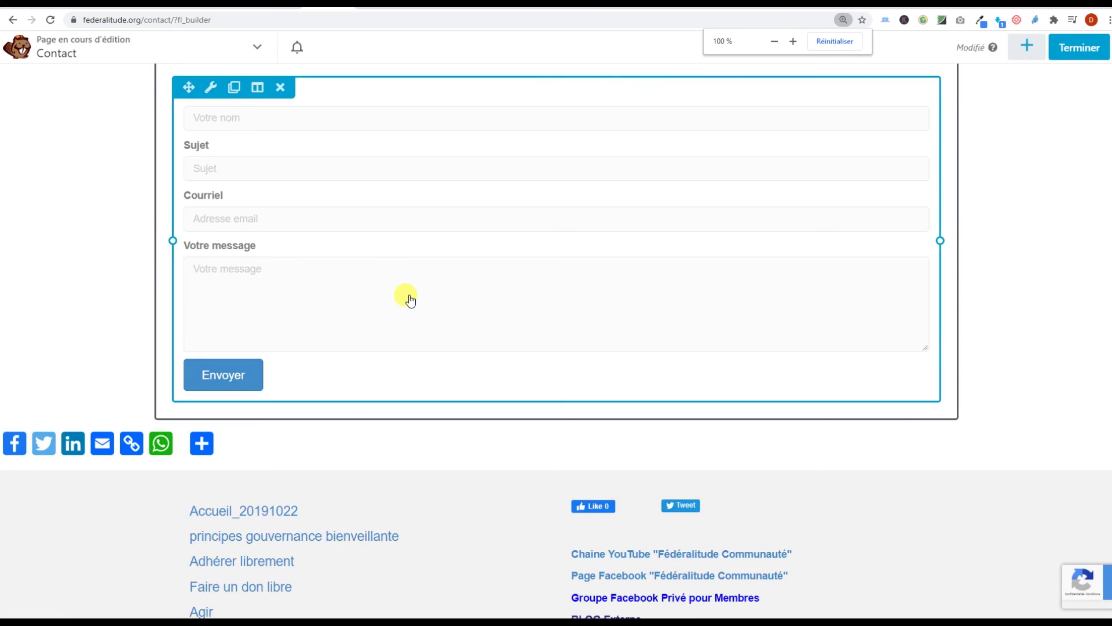
key("ctrl+minus")
key("ctrl+minus")
key("ctrl+minus")
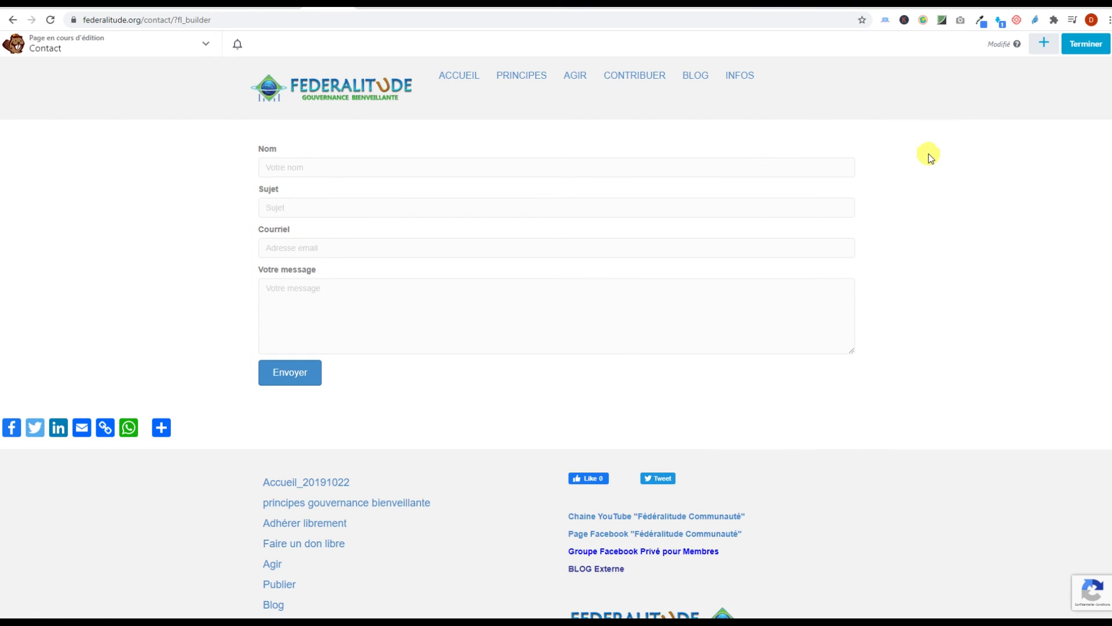
Switch to the other browser window and check the contact form and reCAPTCHA badge on the public Contact page.
key("alt+Tab")
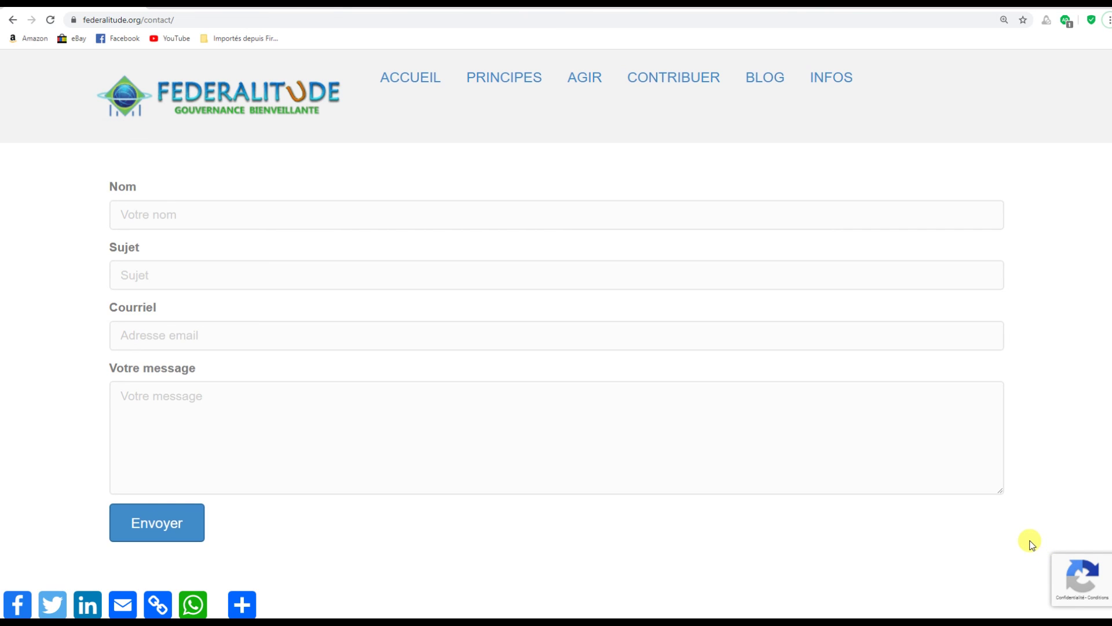
mouse_move(1095, 568)
scroll(302, 557, "down", 1)
mouse_move(239, 553)
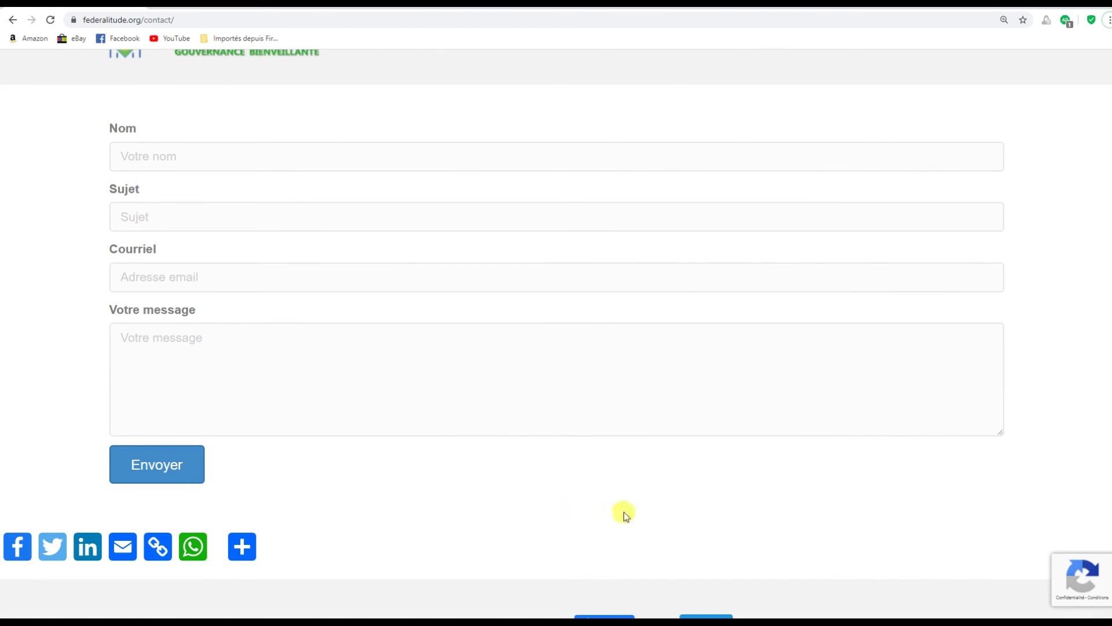
scroll(686, 514, "down", 1)
scroll(638, 471, "up", 2)
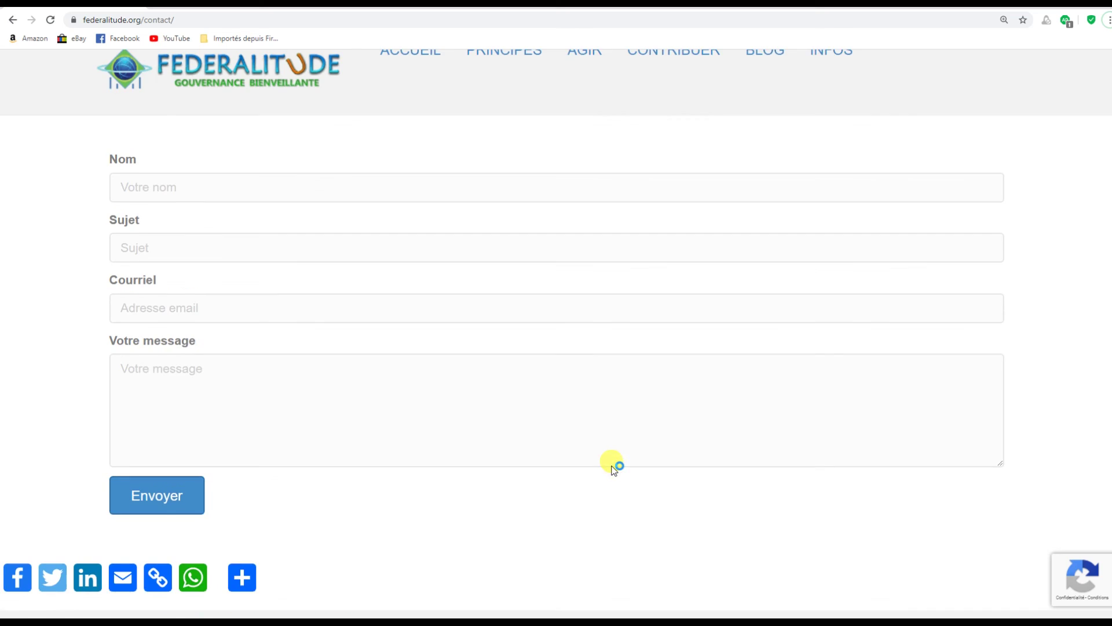